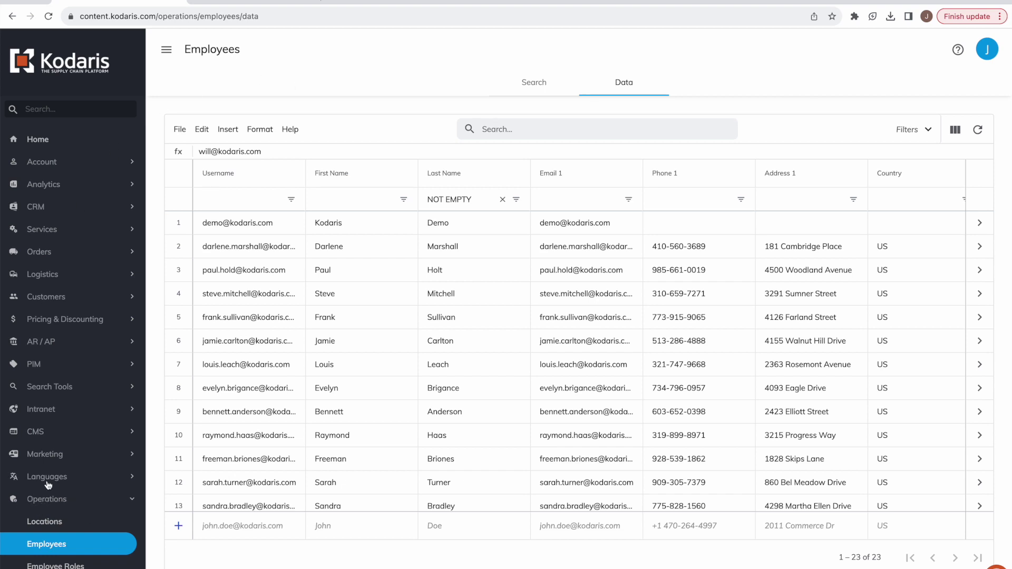
Scroll down to the Employees data grid and open its File menu.
scroll(47, 484, "down", 2)
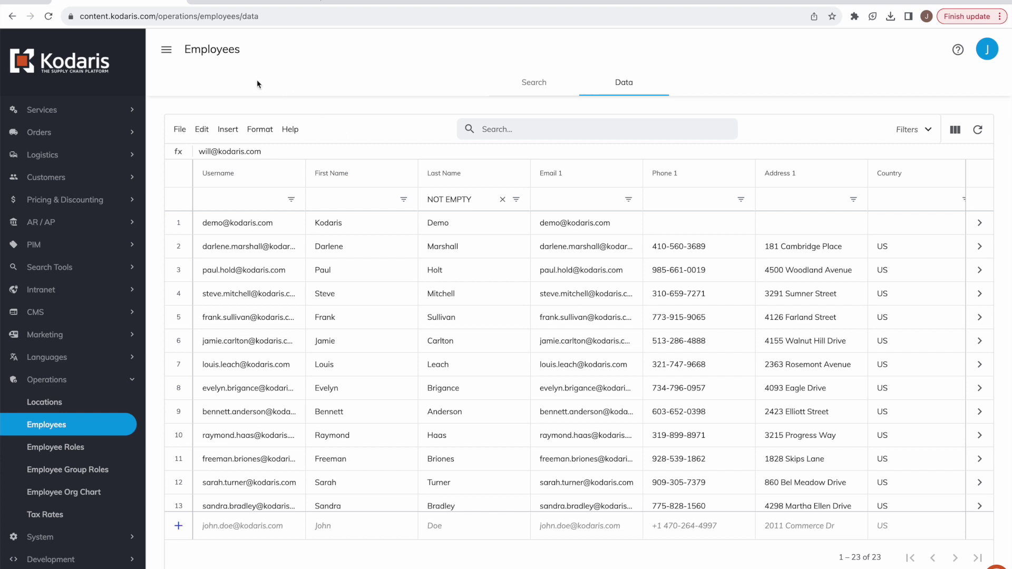
left_click(180, 130)
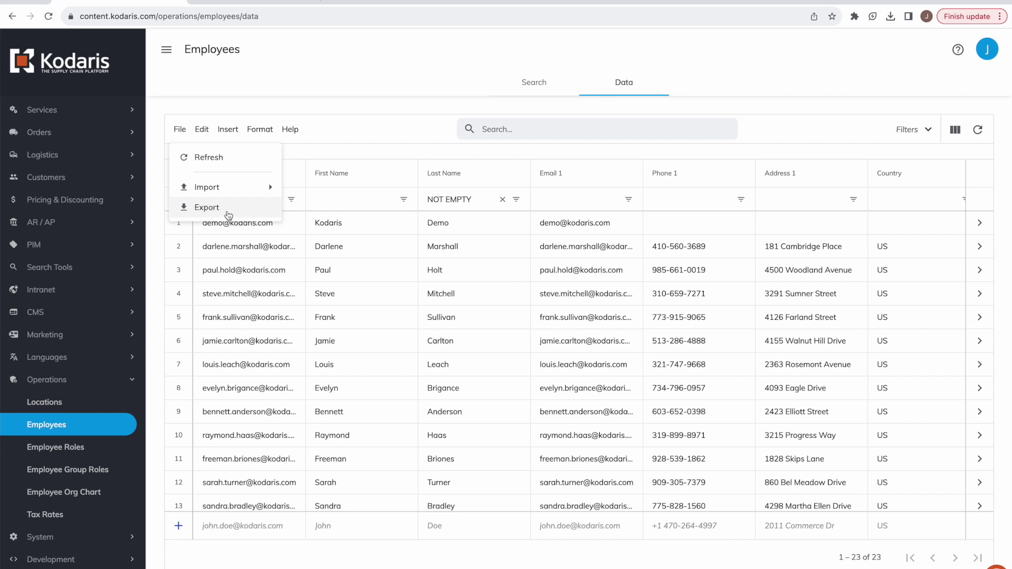
Export the filtered employee list as a CSV named employees-export.csv.
left_click(206, 208)
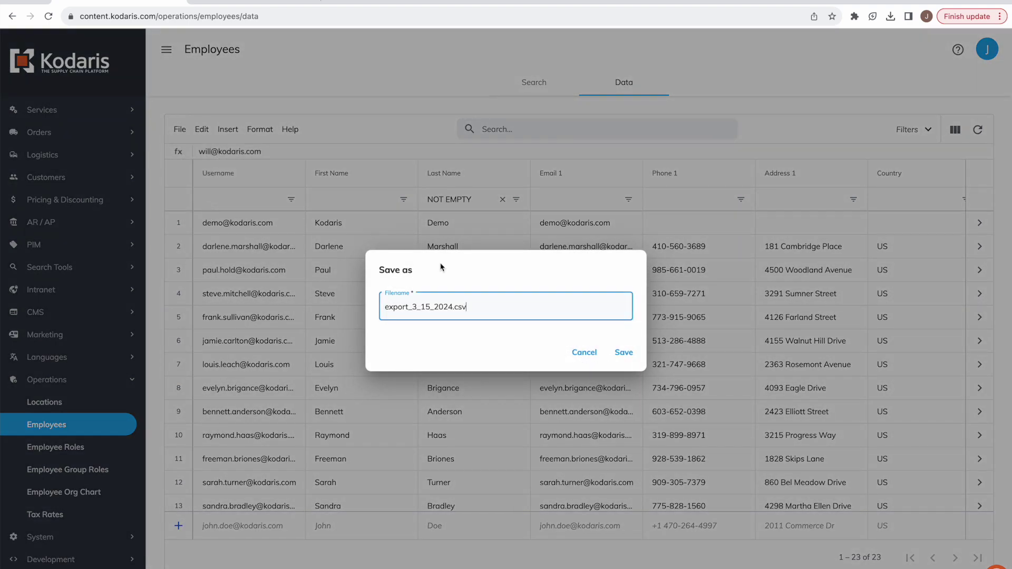
left_click_drag(451, 307, 377, 310)
type("employees-export")
left_click(625, 355)
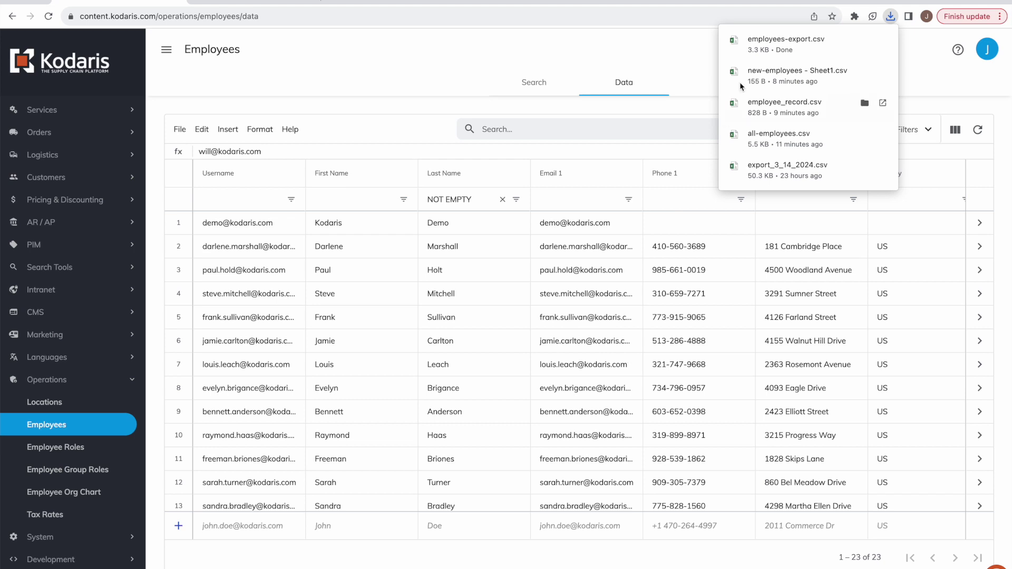
mouse_move(766, 38)
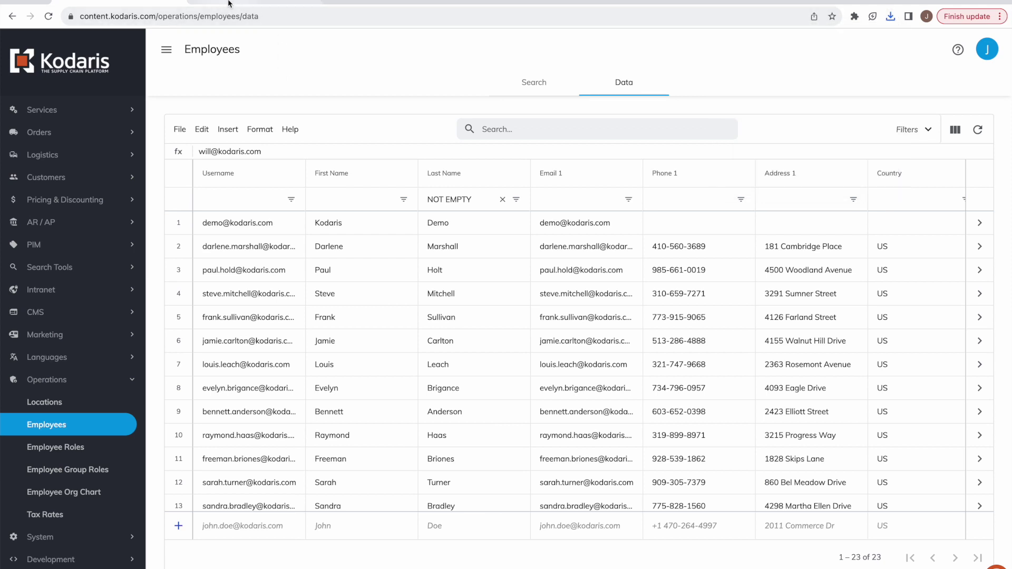
Import employees-export.csv into the blank sheet with Replace spreadsheet, then select the header row.
left_click(244, 1)
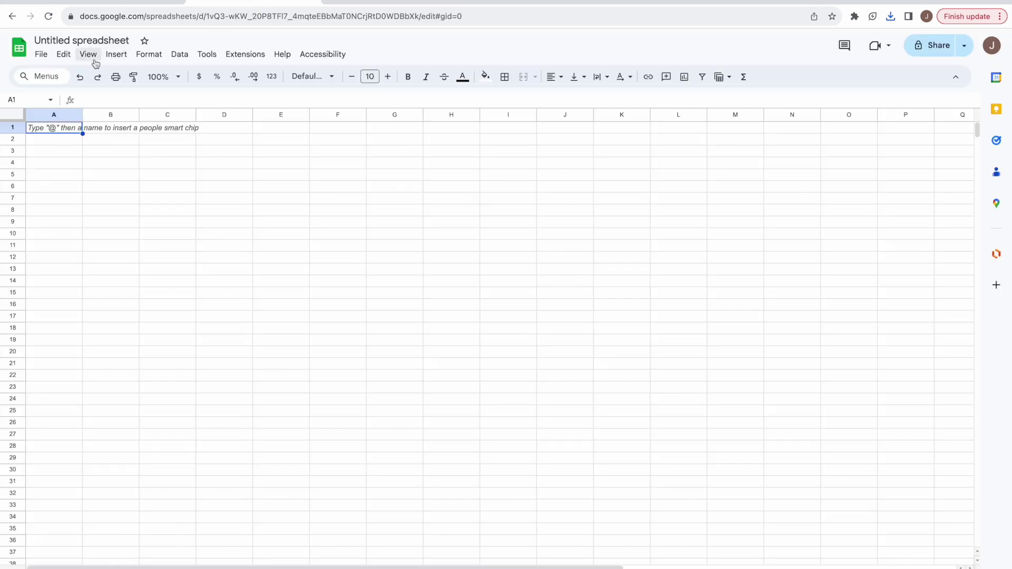
left_click(41, 55)
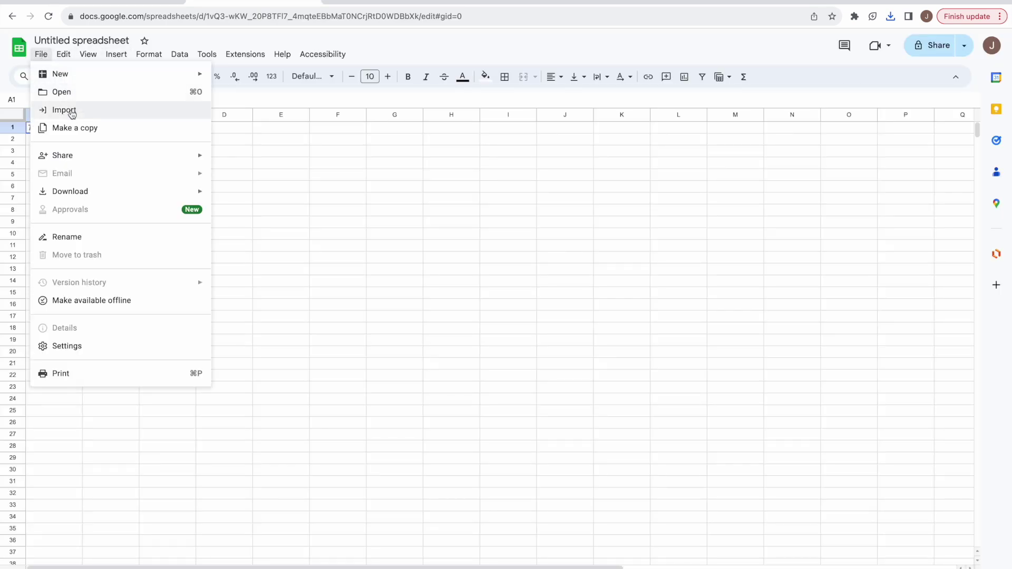
left_click(71, 110)
left_click(481, 185)
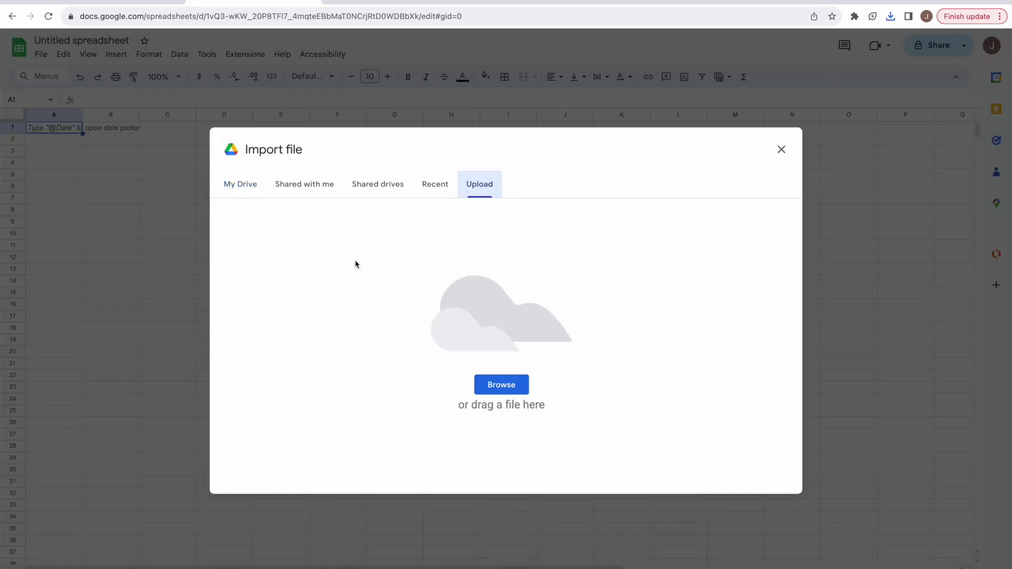
left_click(499, 383)
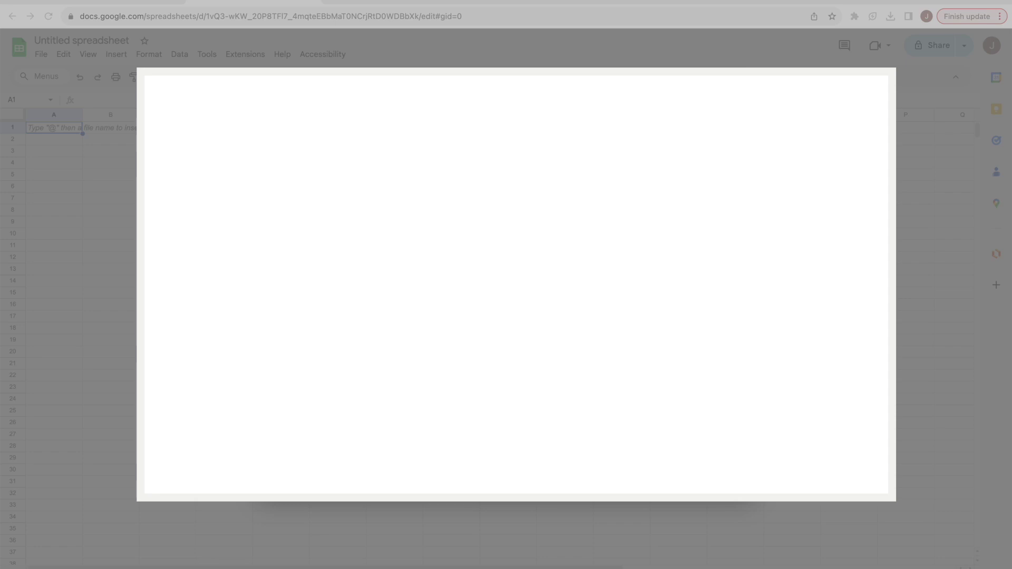
left_click(727, 478)
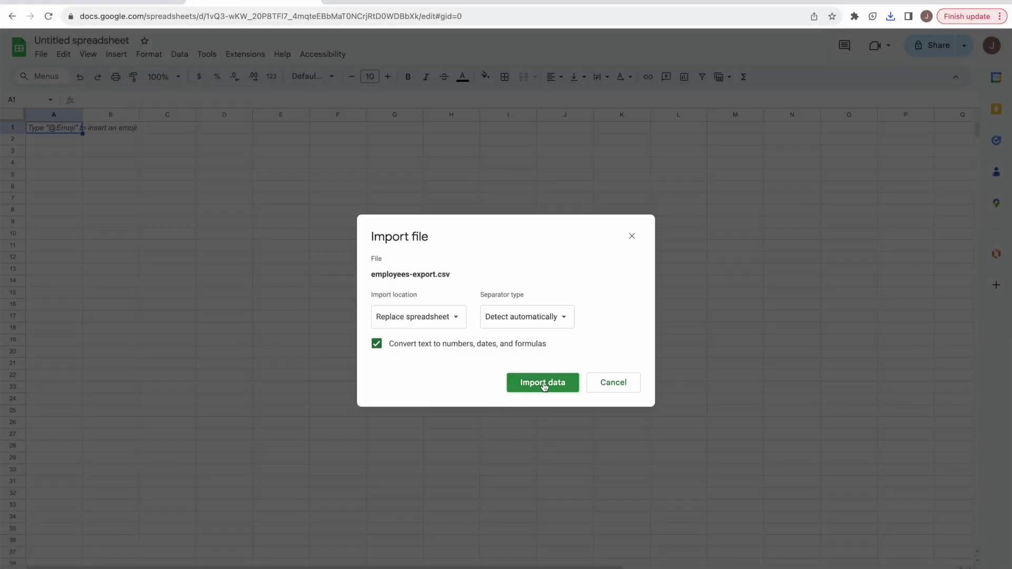
left_click(543, 382)
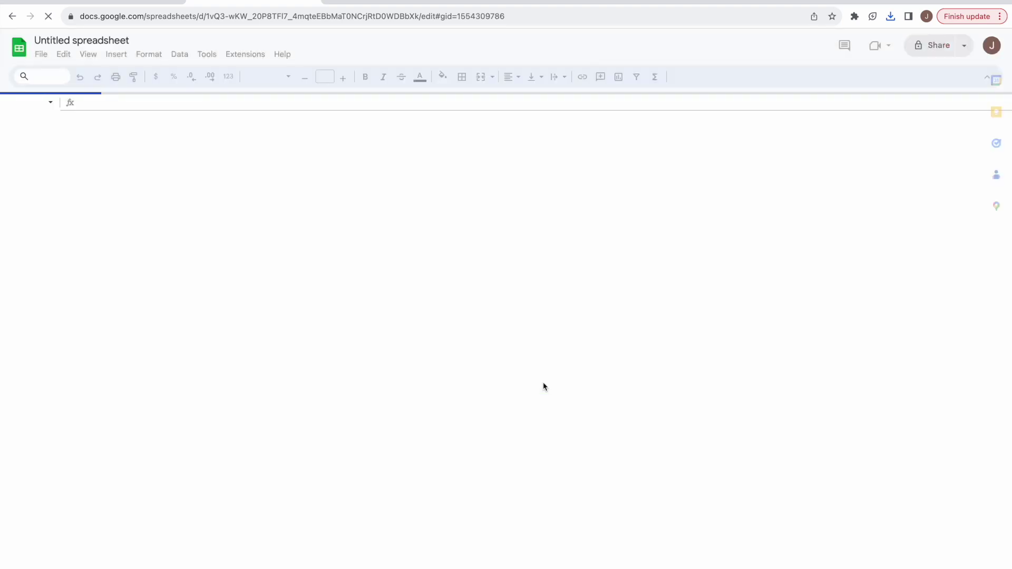
left_click(18, 128)
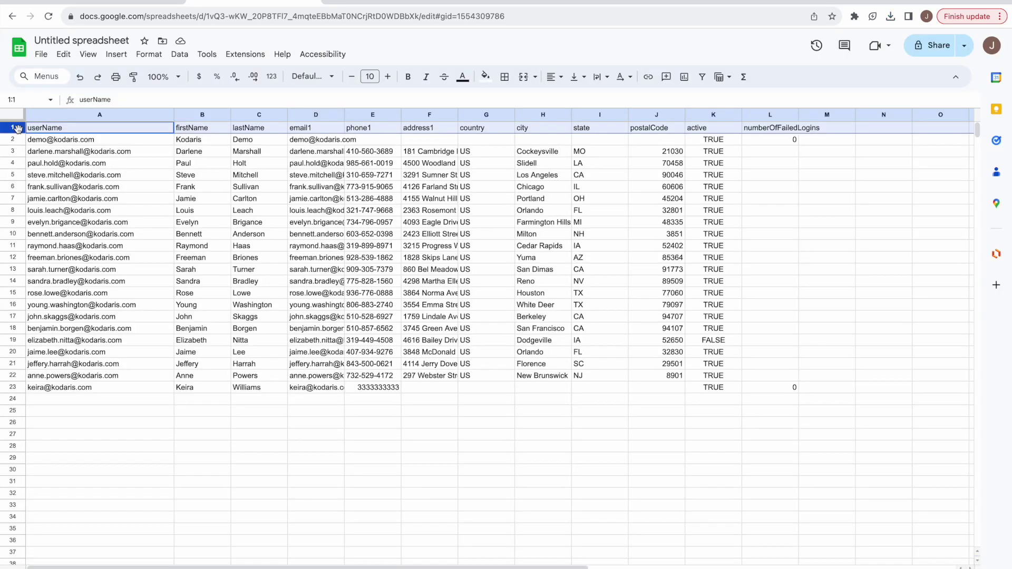
Select data rows 2 through 23, briefly comparing against the Kodaris employees page.
left_click(10, 139)
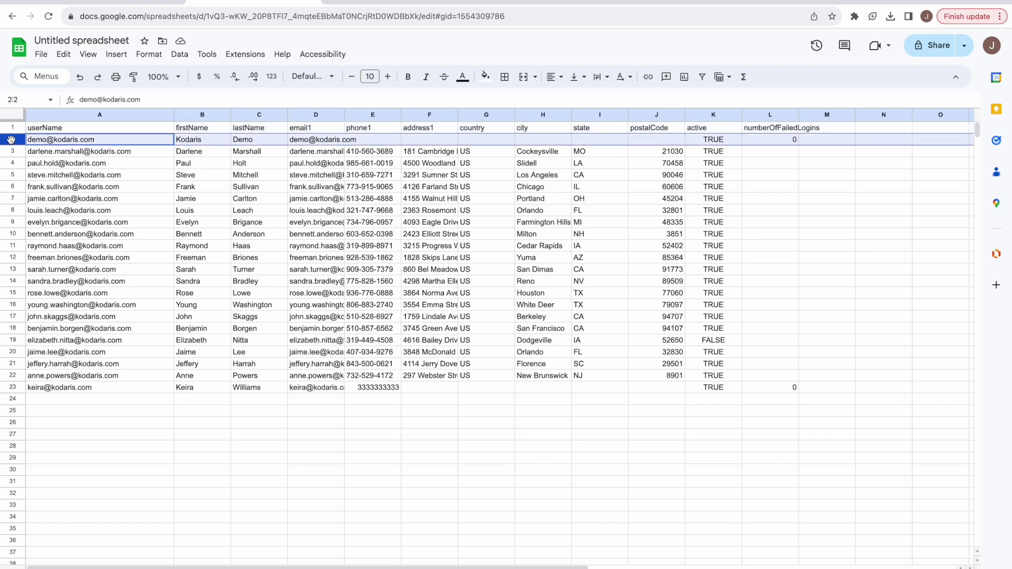
left_click(115, 1)
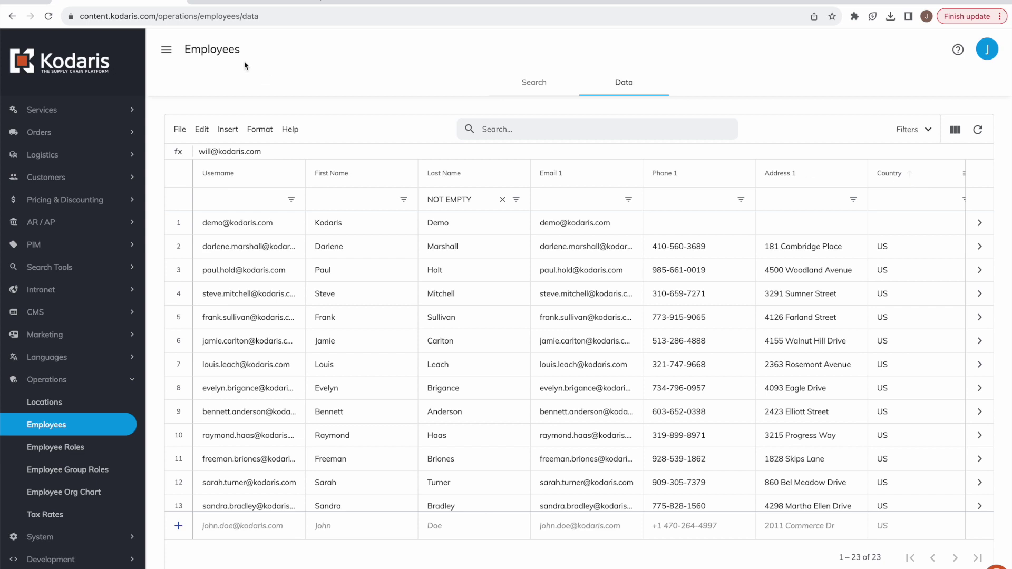
left_click(227, 3)
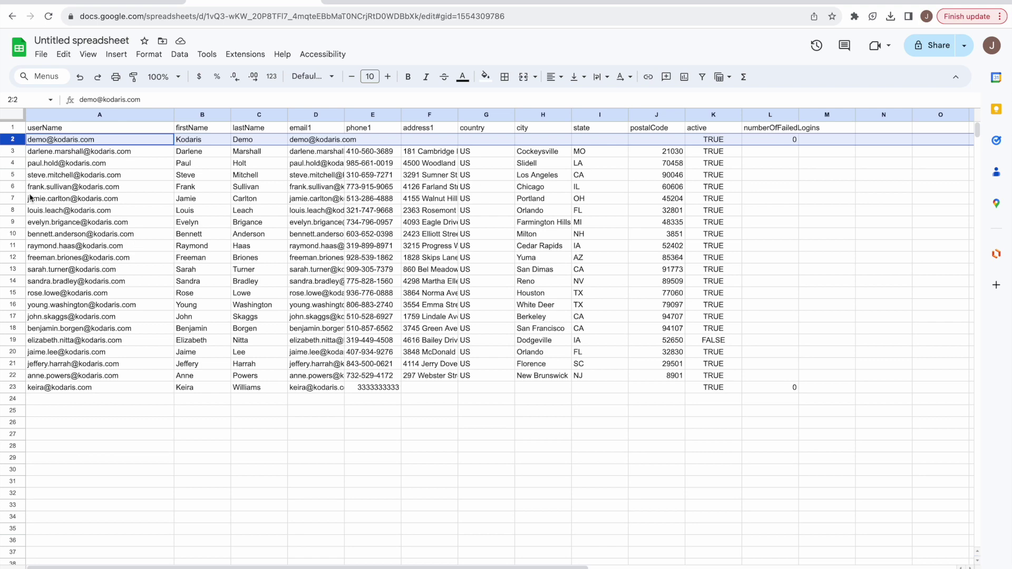
left_click(17, 388, "shift")
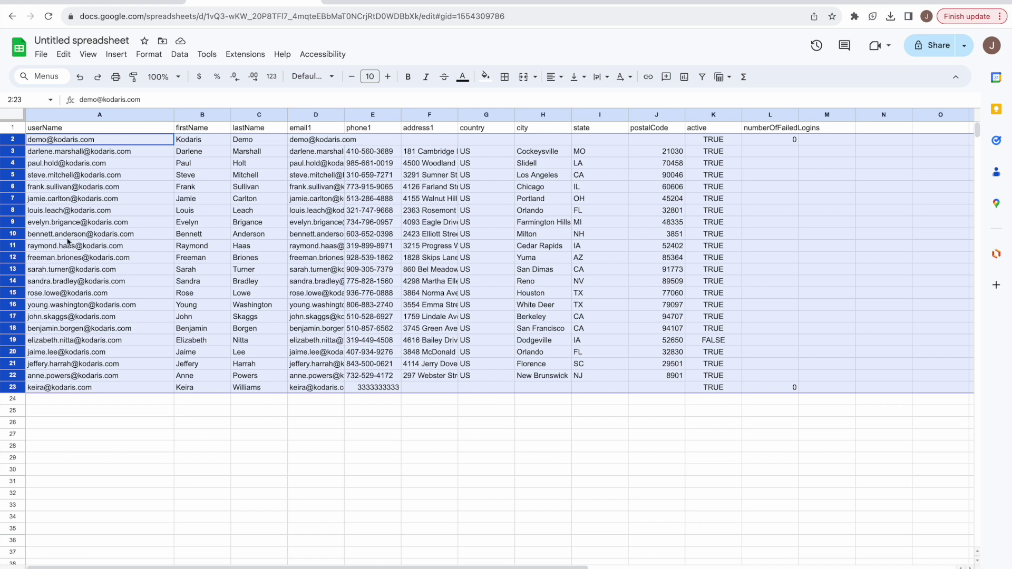
Delete rows 2–23 from the context menu and clear the row selection.
mouse_move(67, 242)
right_click(15, 185)
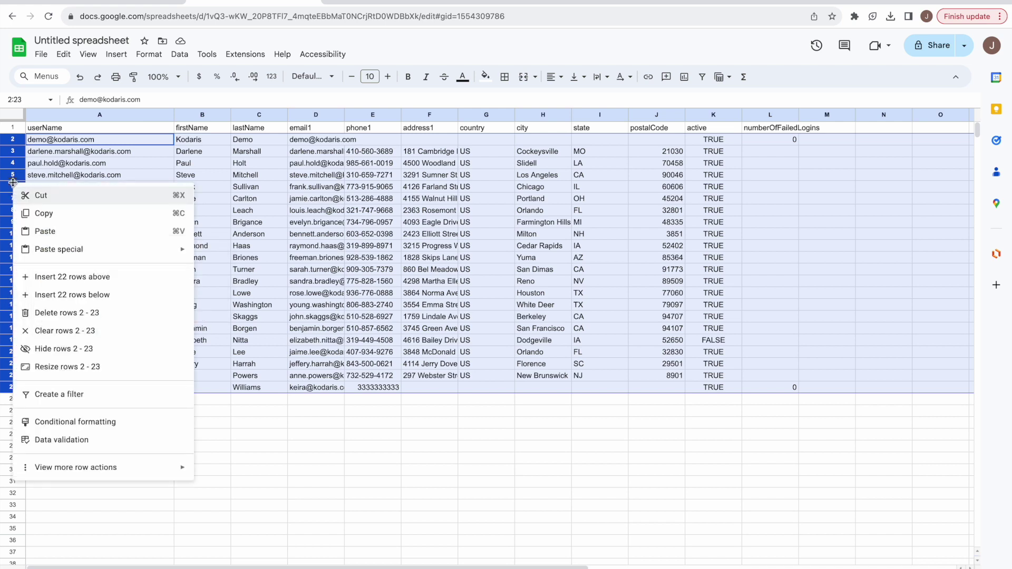
left_click(51, 313)
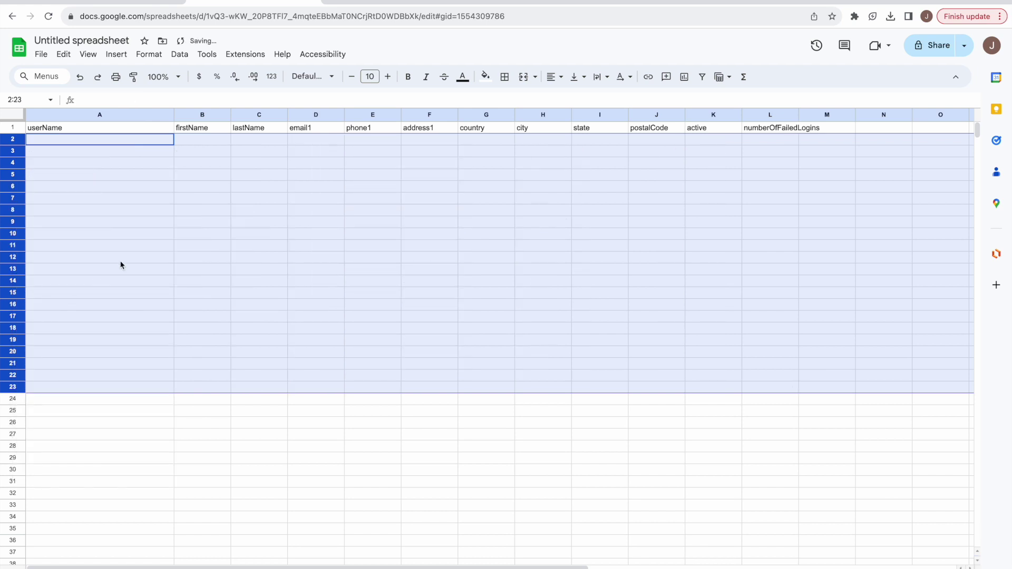
left_click(120, 261)
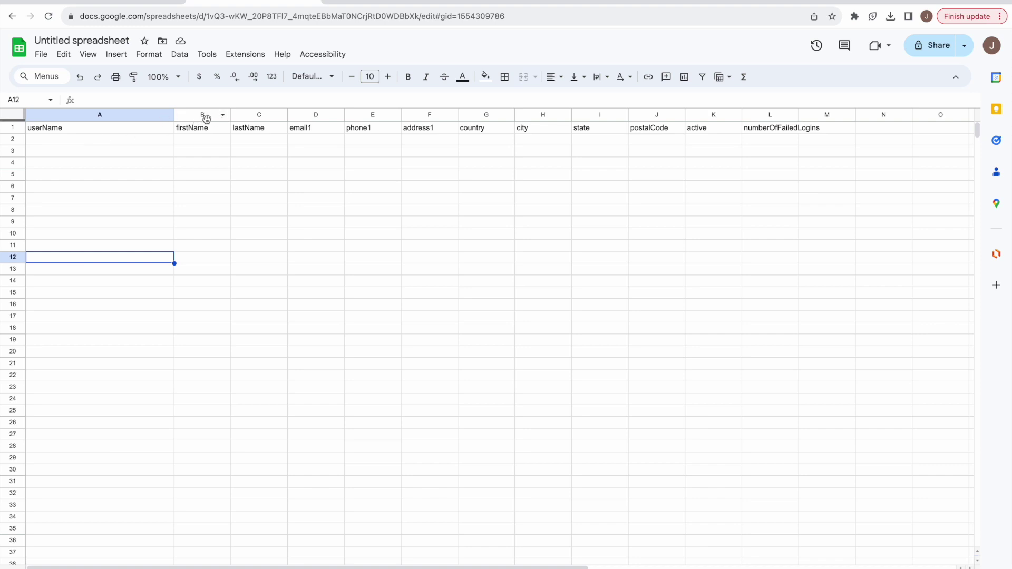
Delete columns D–L, from email1 onward, then select cell A2.
left_click(317, 116)
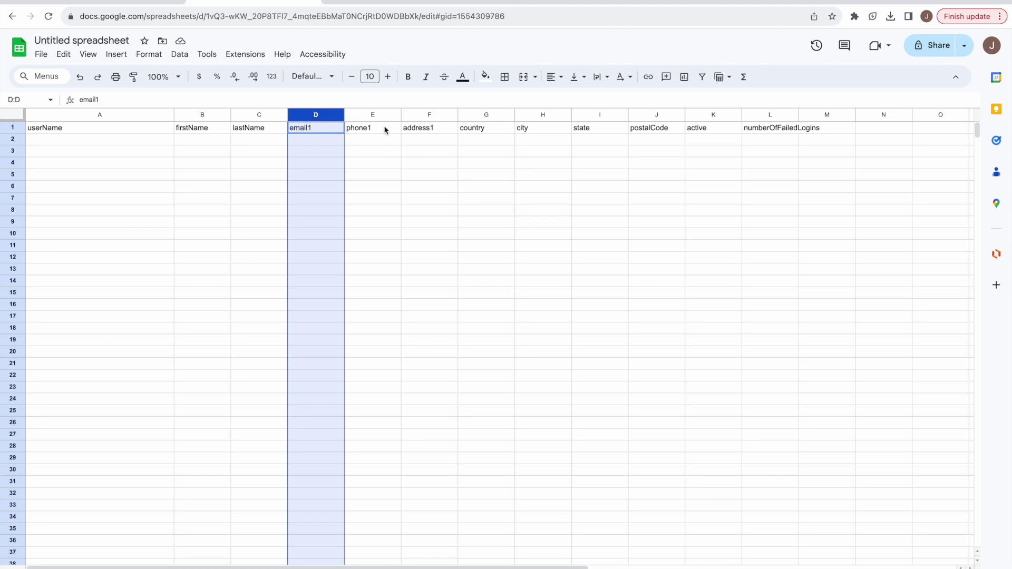
left_click(770, 116, "shift")
right_click(677, 116)
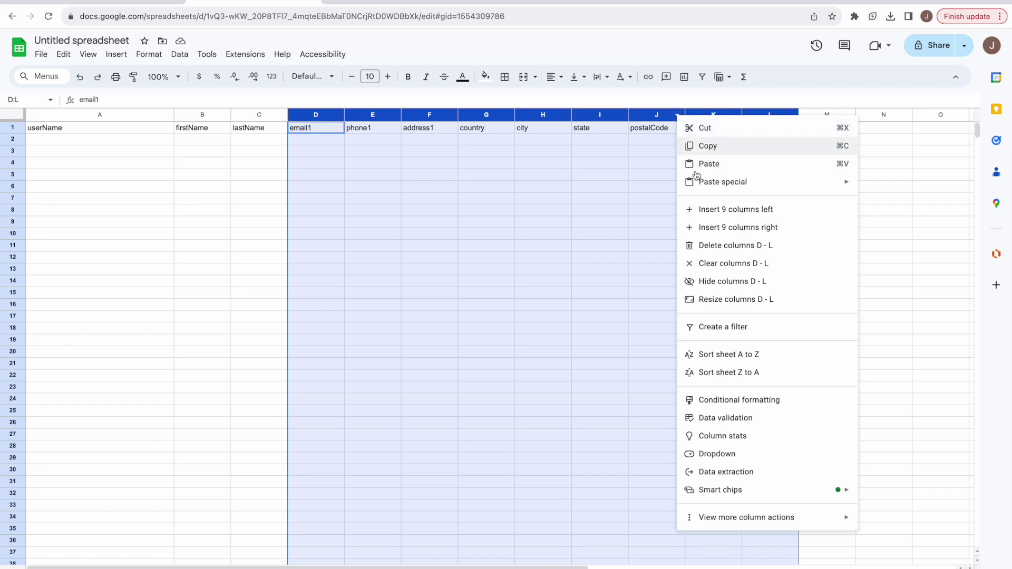
left_click(721, 246)
left_click(143, 176)
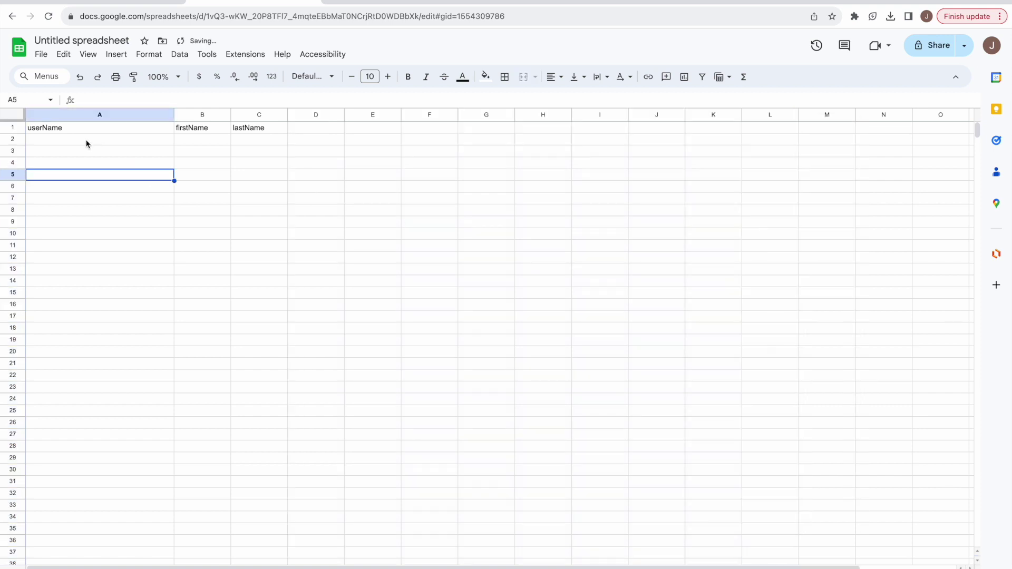
left_click(62, 141)
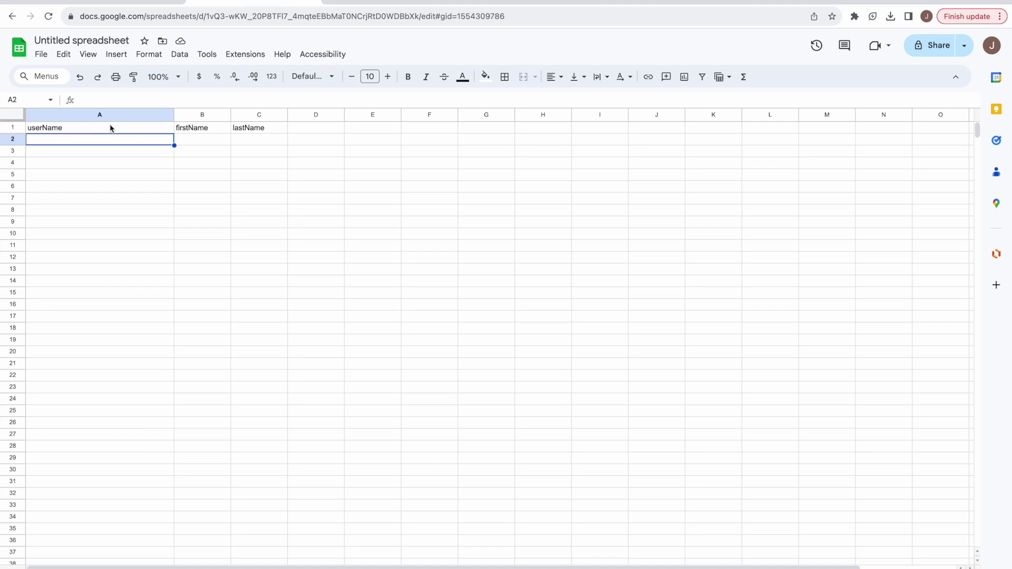
Enter the first employee's username e-mail, first name and last name in row 2.
double_click(119, 140)
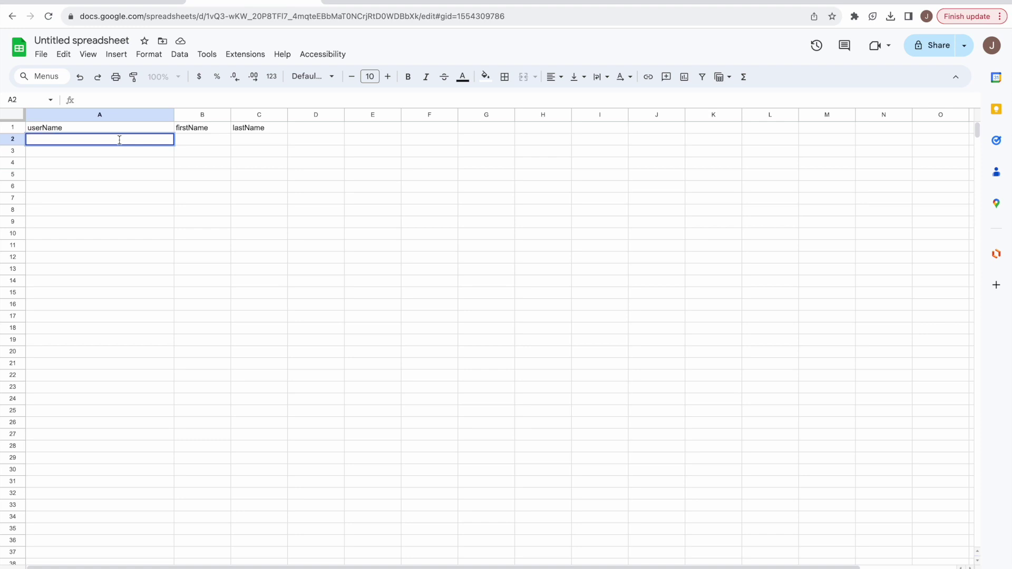
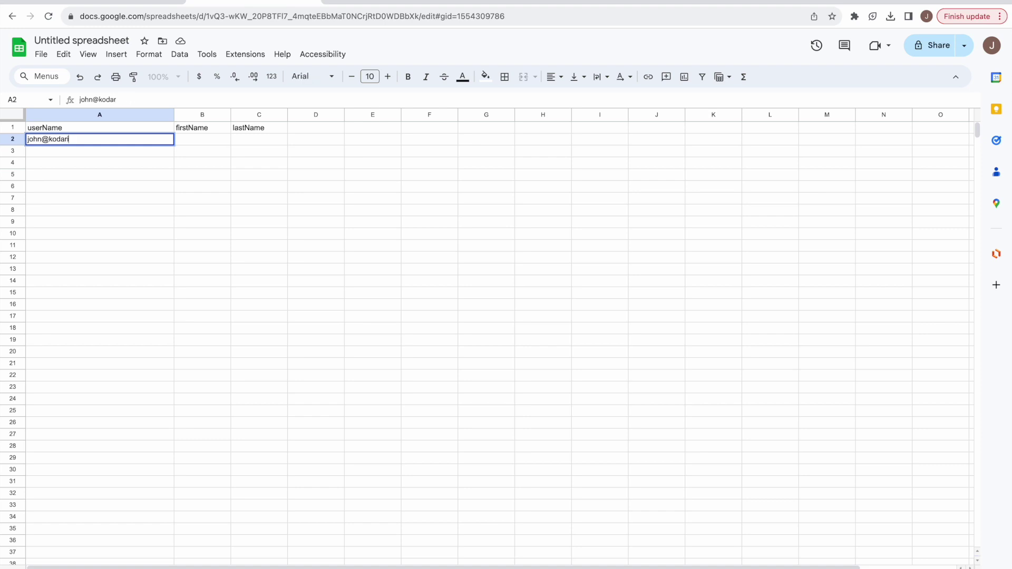
key("Tab")
type("John")
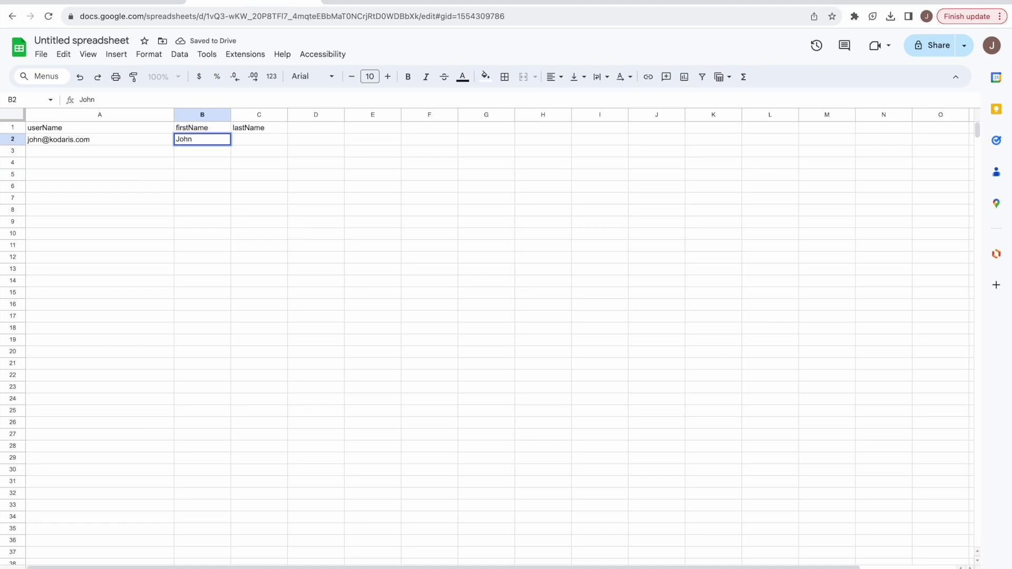
key("Tab")
type("Smith")
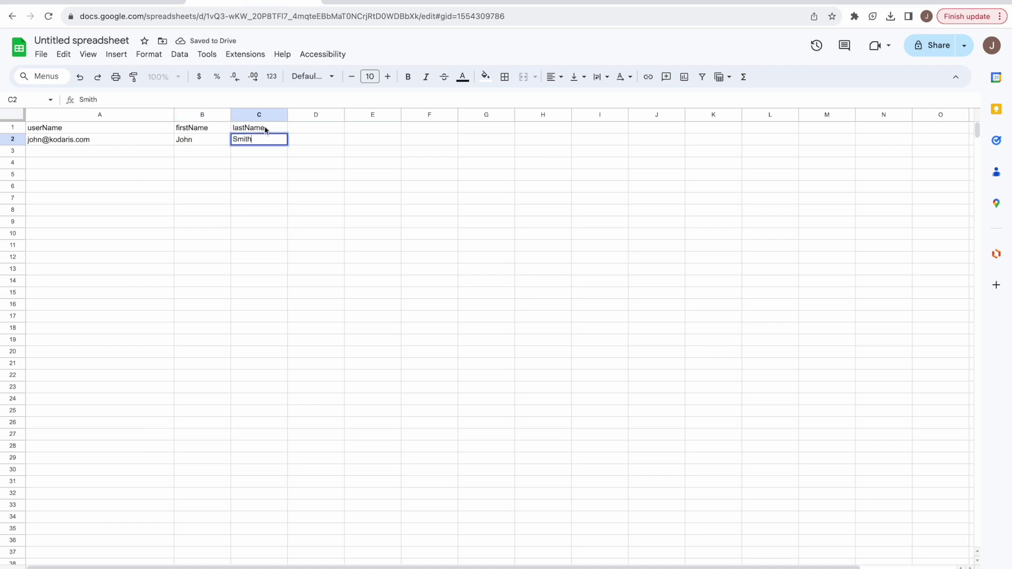
Add a 'roles' header in D1, widen column D, and enter customerView in D2.
left_click(307, 127)
type("roles")
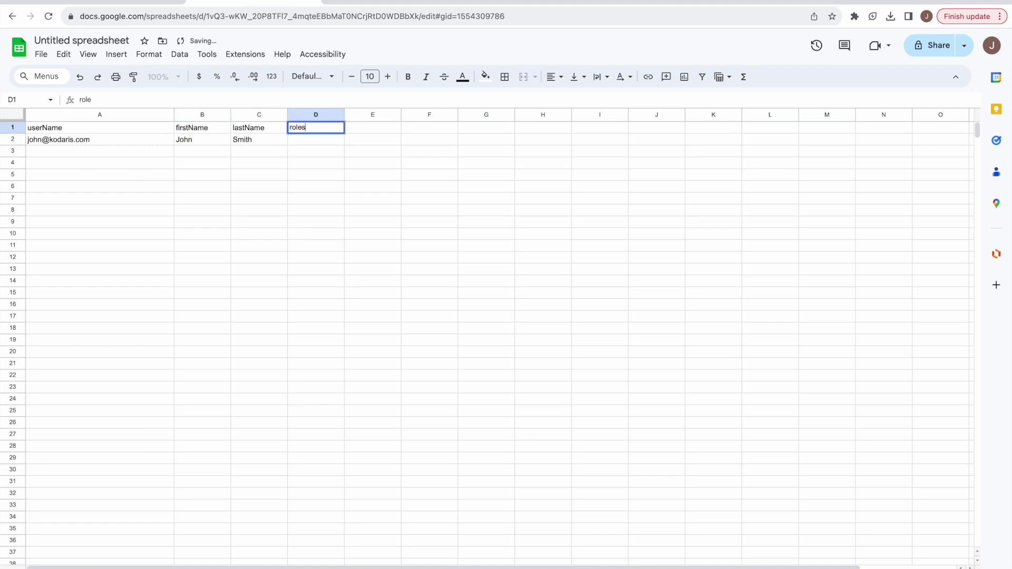
key("Return")
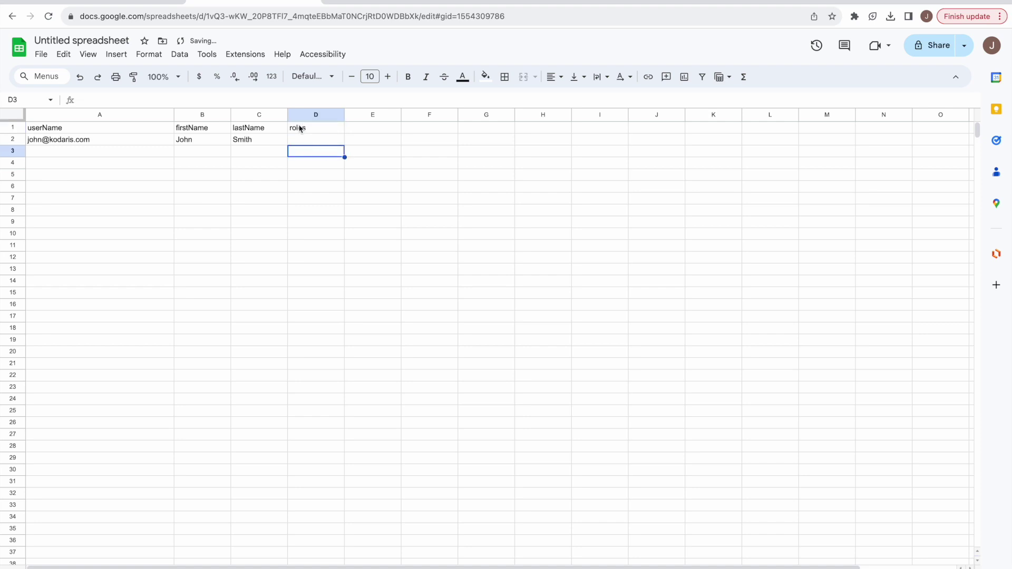
left_click(303, 130)
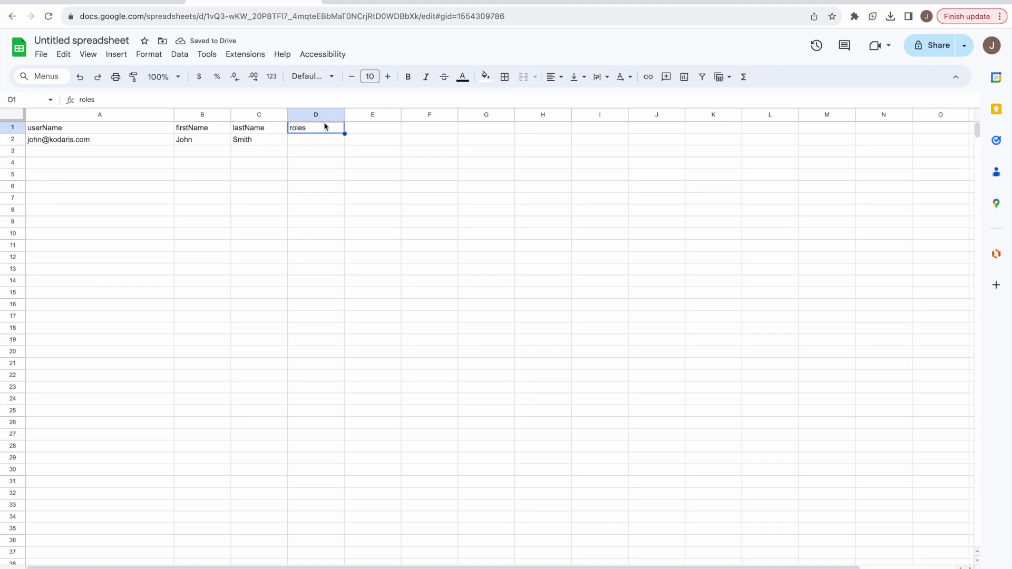
left_click_drag(345, 115, 403, 116)
left_click(313, 142)
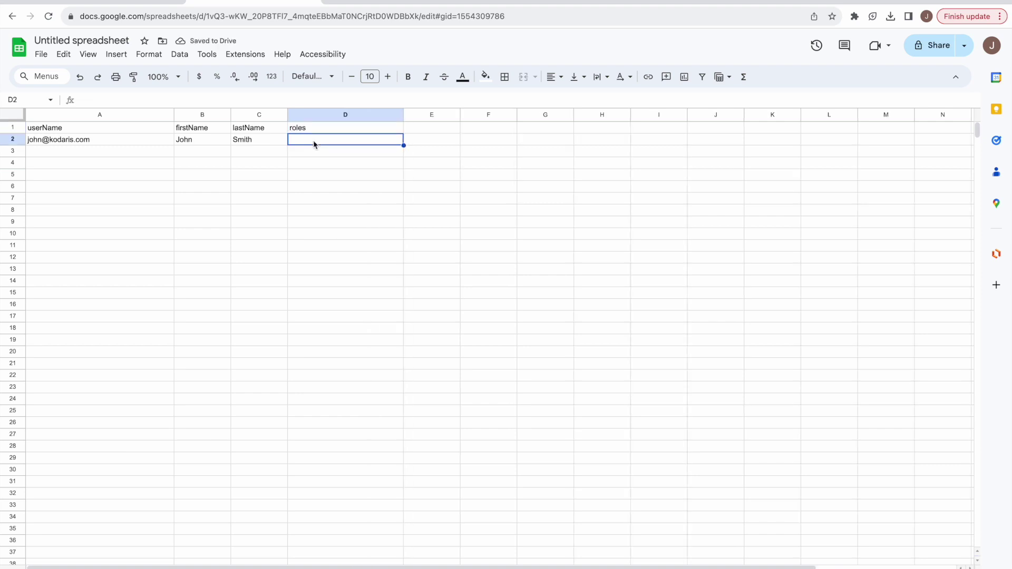
type("cus")
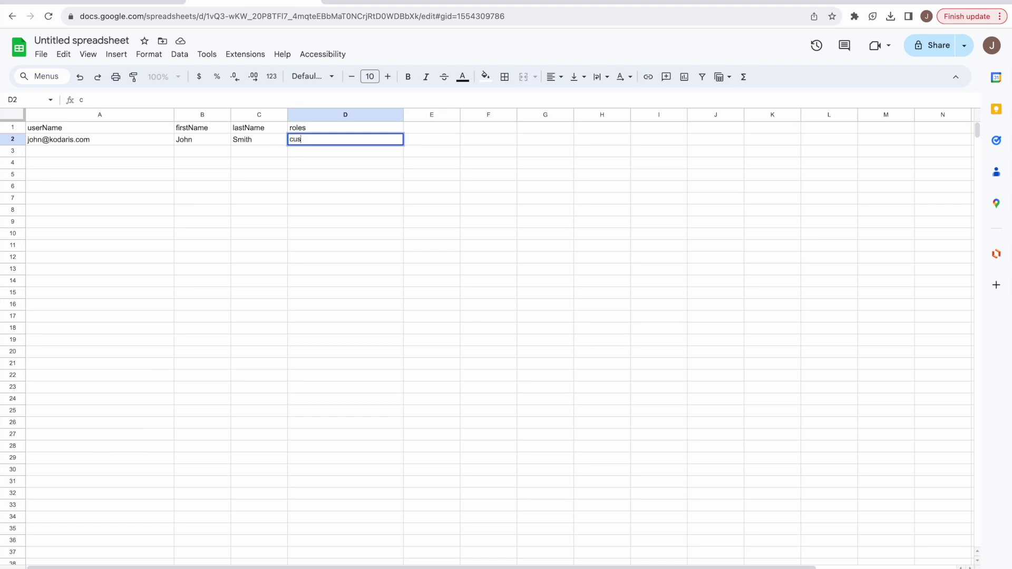
type("tomerView")
left_click(339, 154)
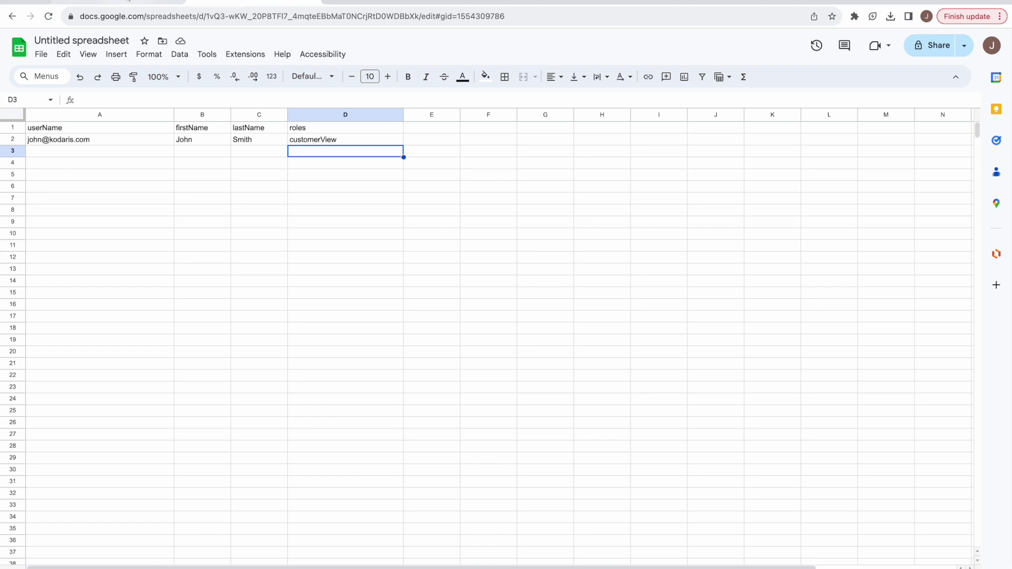
left_click(128, 1)
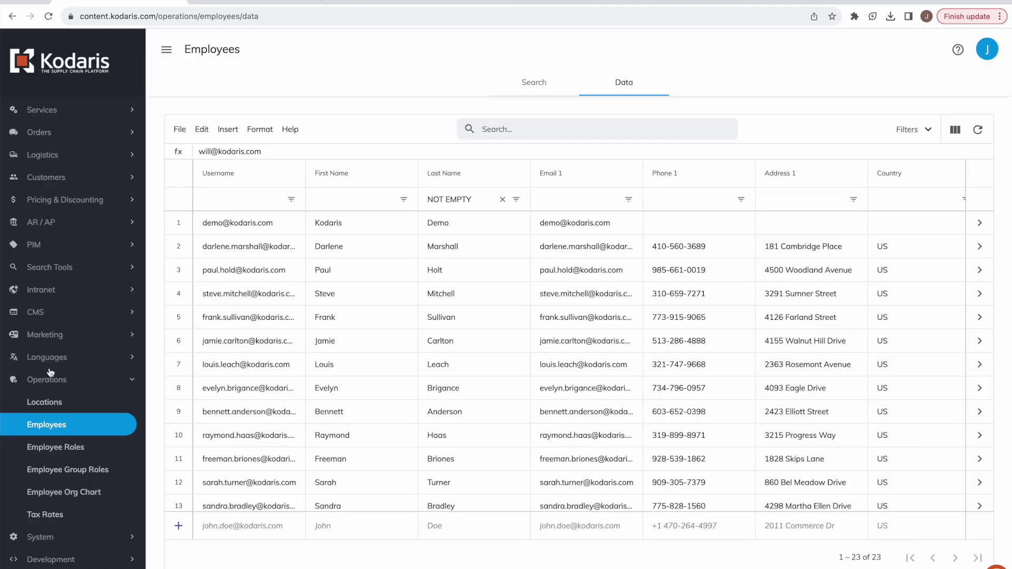
right_click(46, 450)
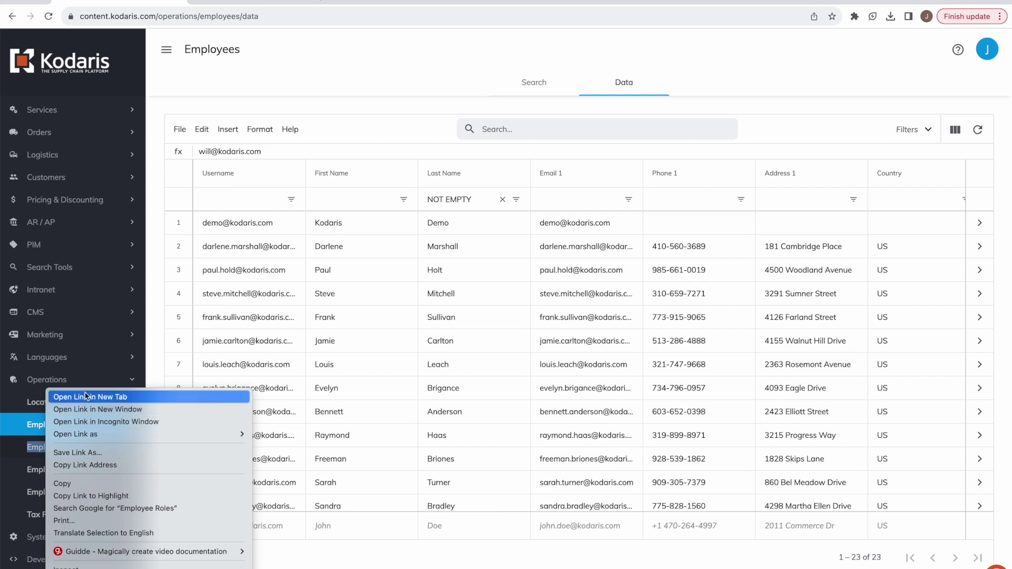
key("Escape")
key("Return")
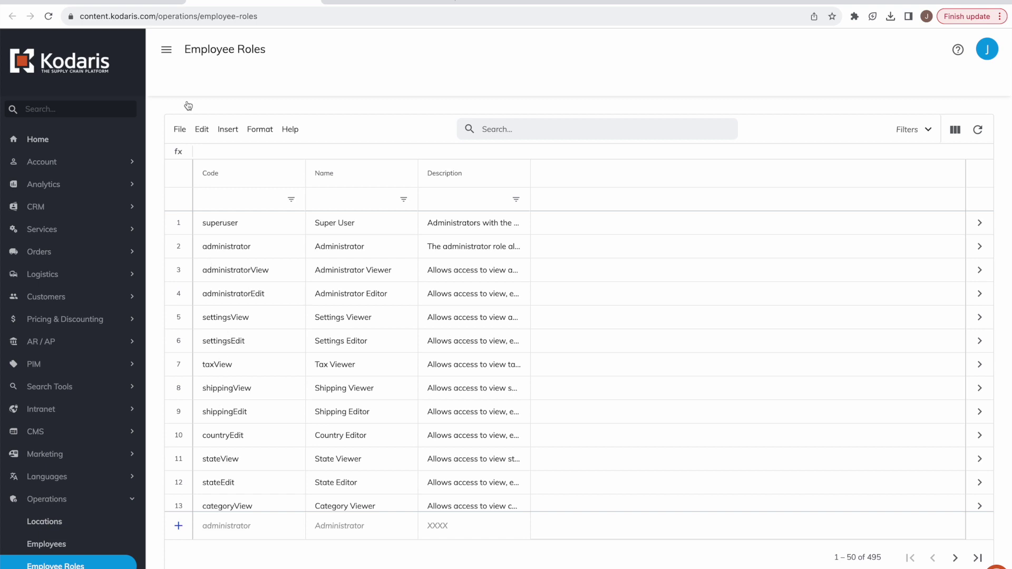
left_click(231, 195)
type("cu")
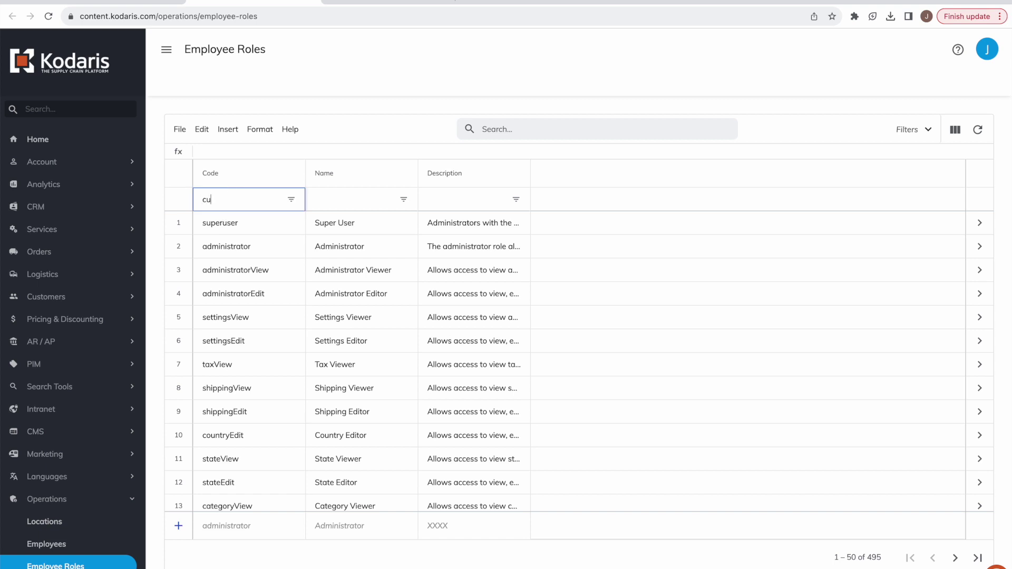
type("stomer")
key("Return")
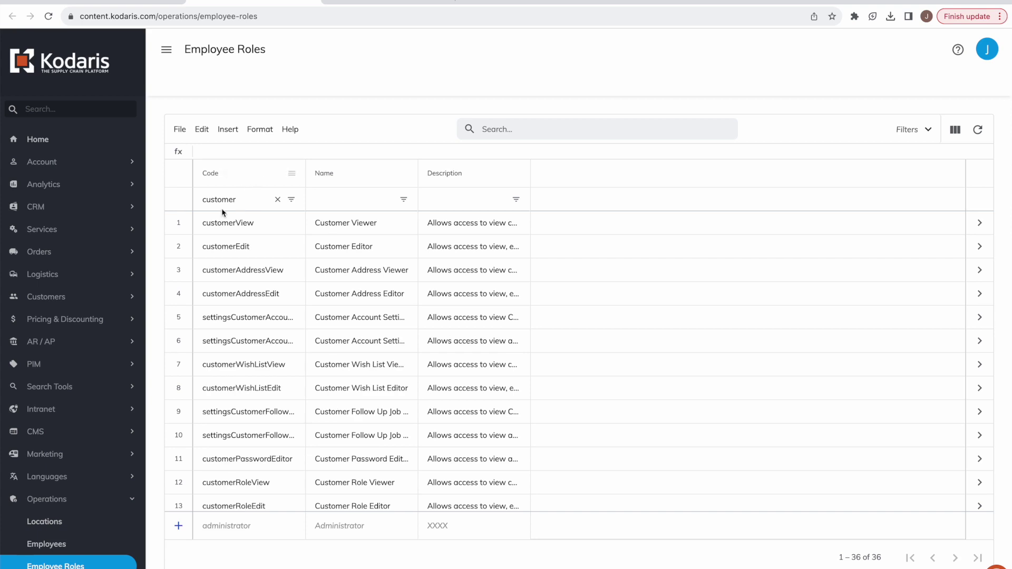
left_click(179, 222)
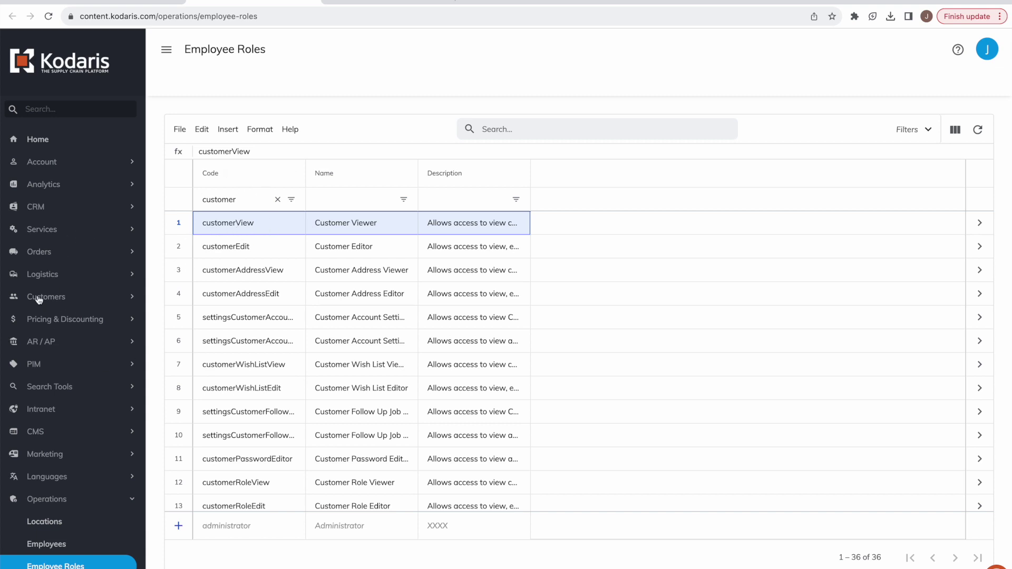
left_click(64, 297)
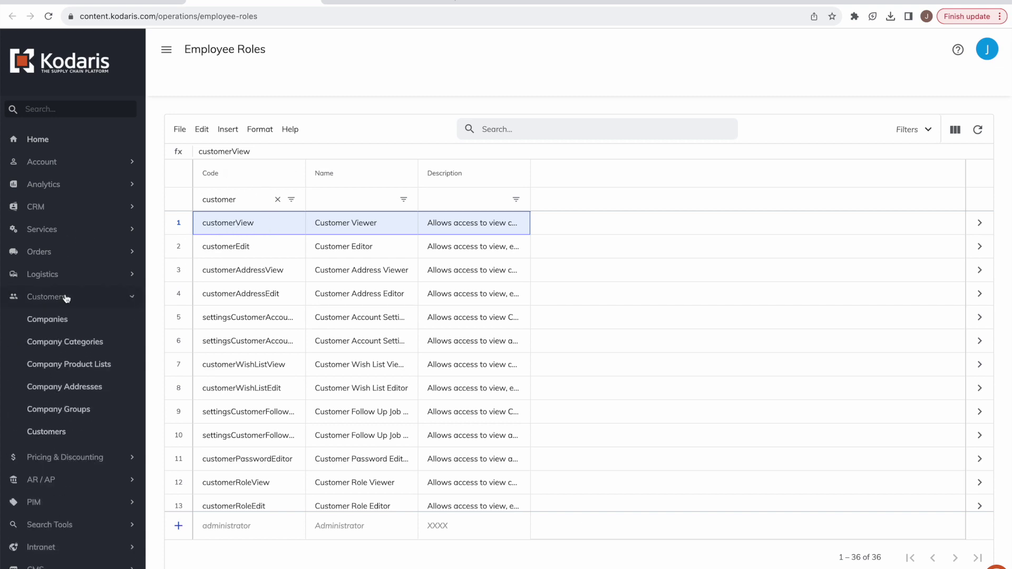
left_click(49, 435)
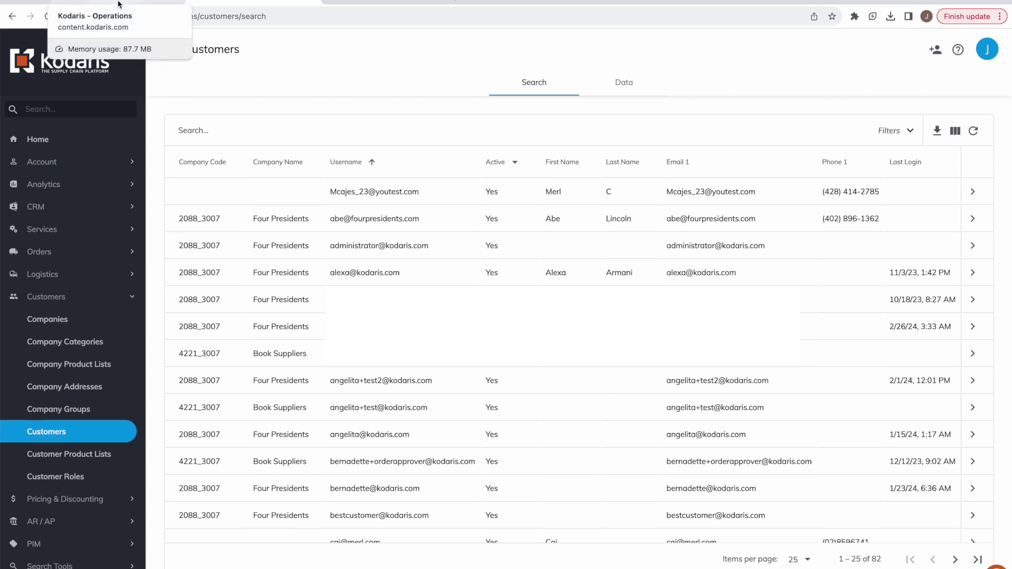
left_click(119, 5)
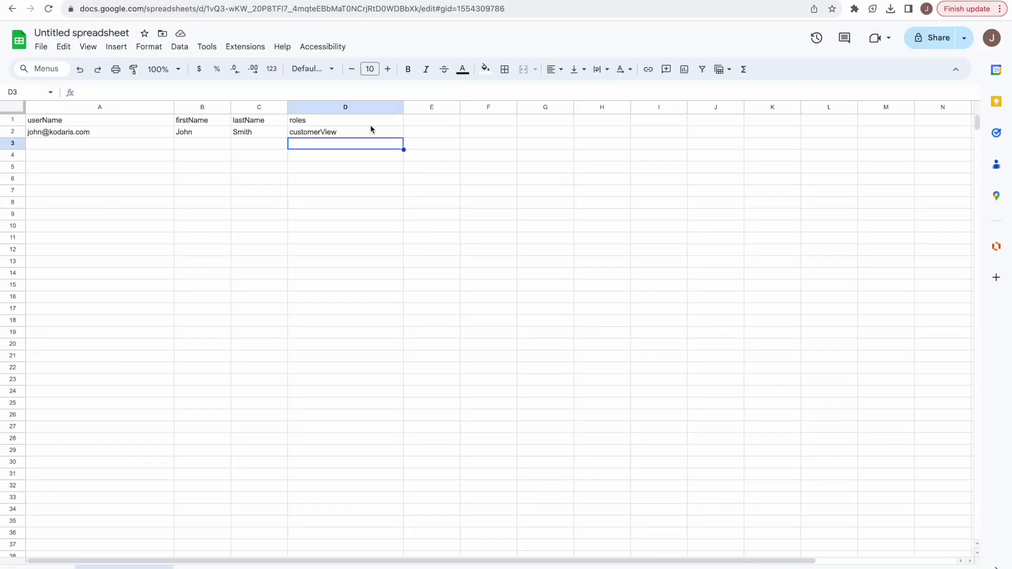
Enter the second employee's username and names in row 3 with roles customerView,productView.
left_click(99, 146)
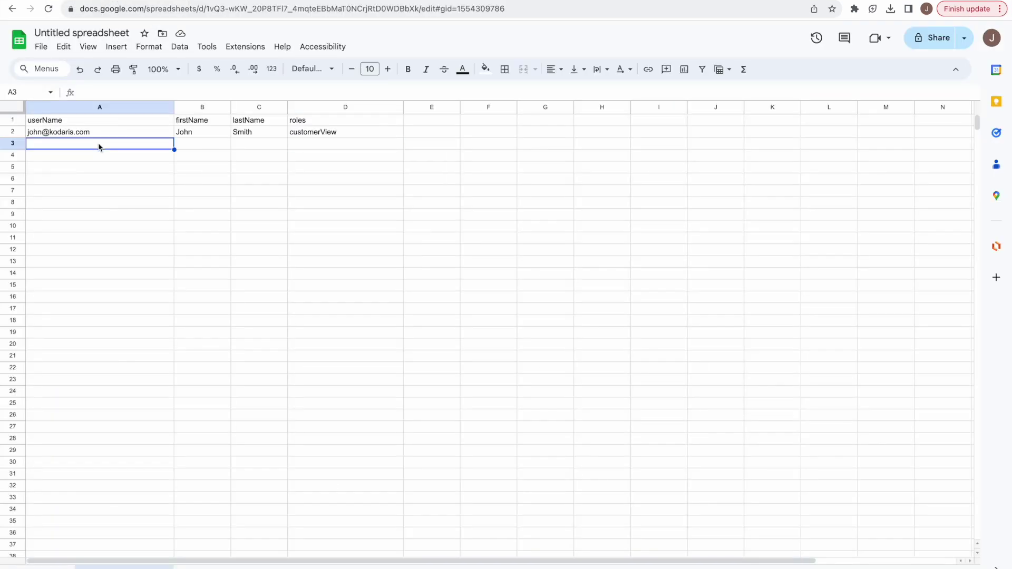
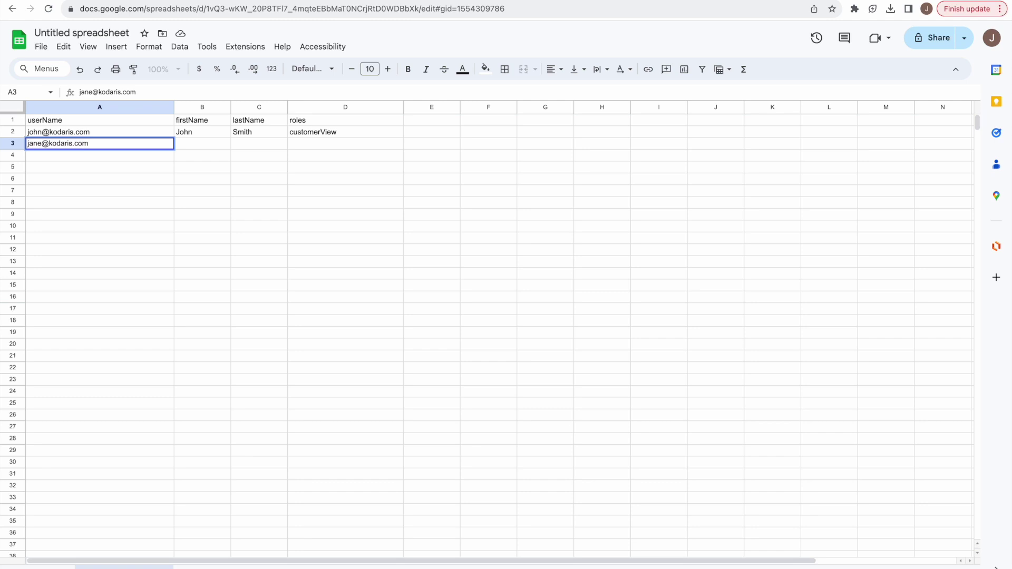
key("Tab")
type("Jane")
key("Tab")
type("Doe")
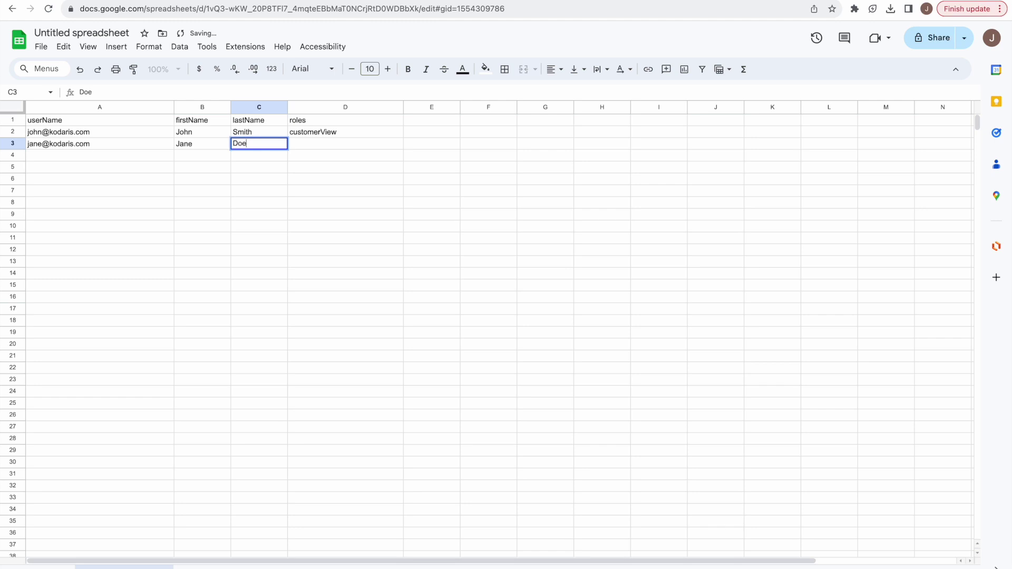
key("Tab")
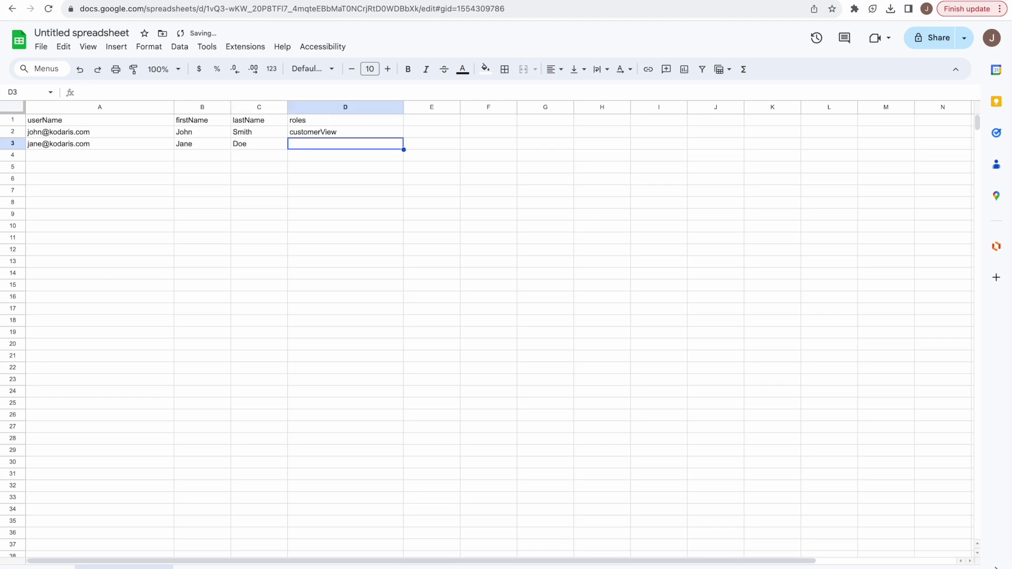
type("customer")
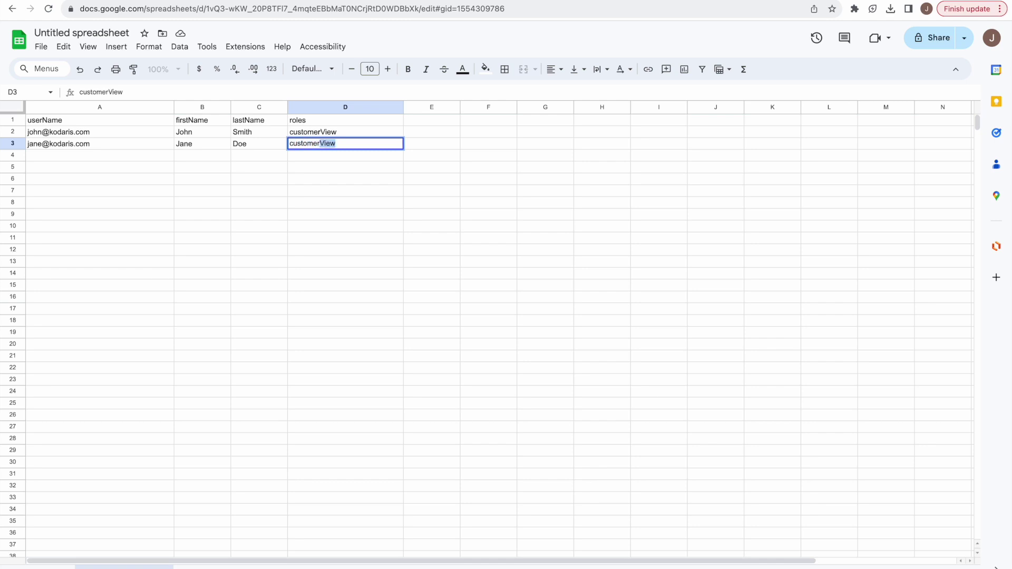
type("View,")
type("omerView,")
type("productView")
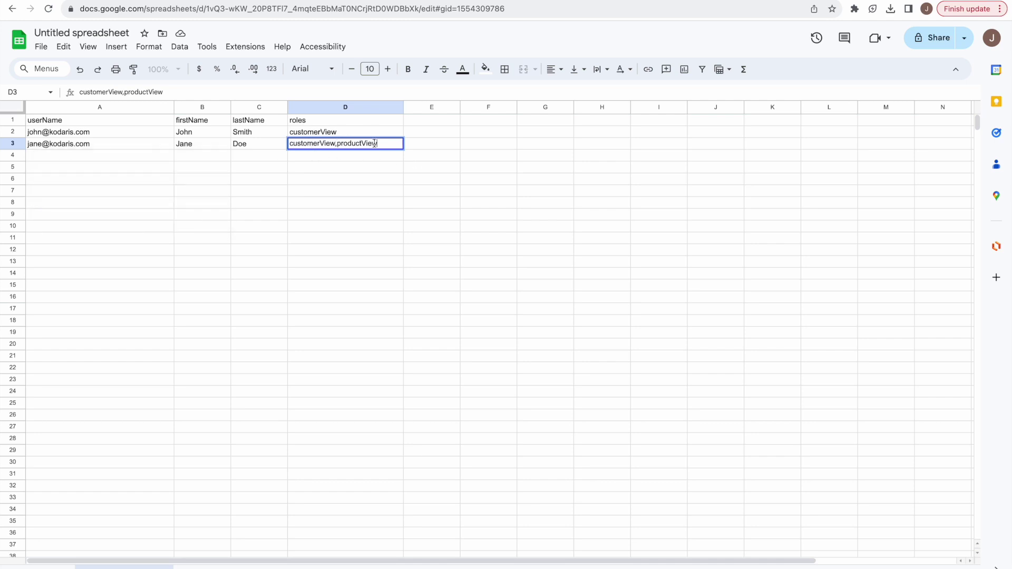
left_click(65, 154)
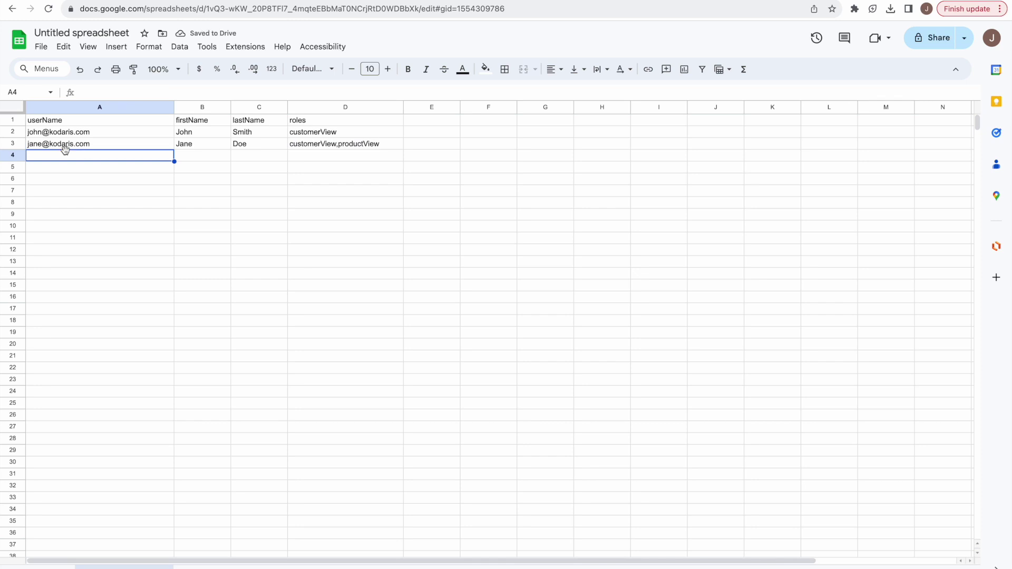
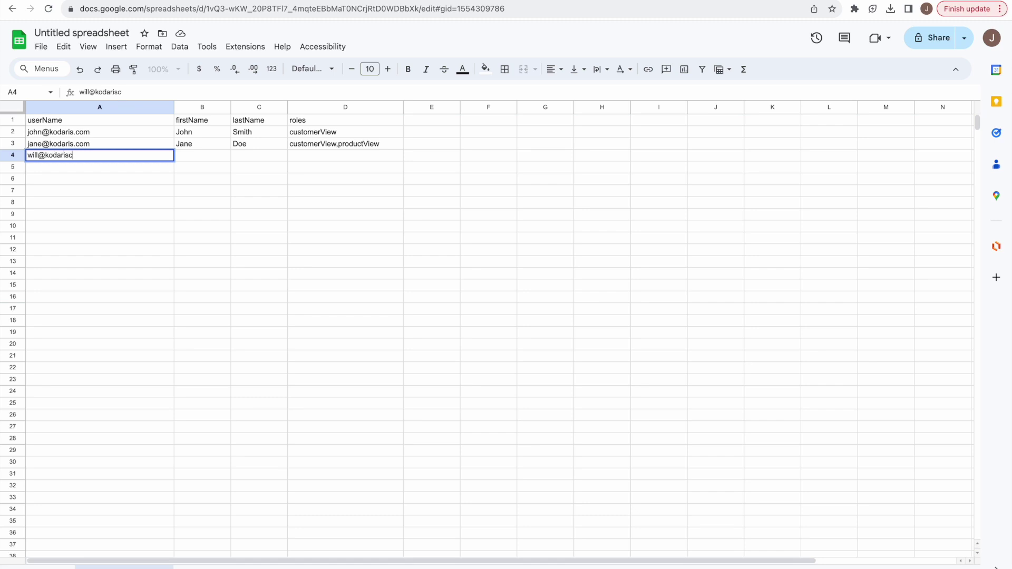
Type the third employee's username, first and last name, and role 'acountant' into A4–D4.
key("Tab")
type("Will")
key("Tab")
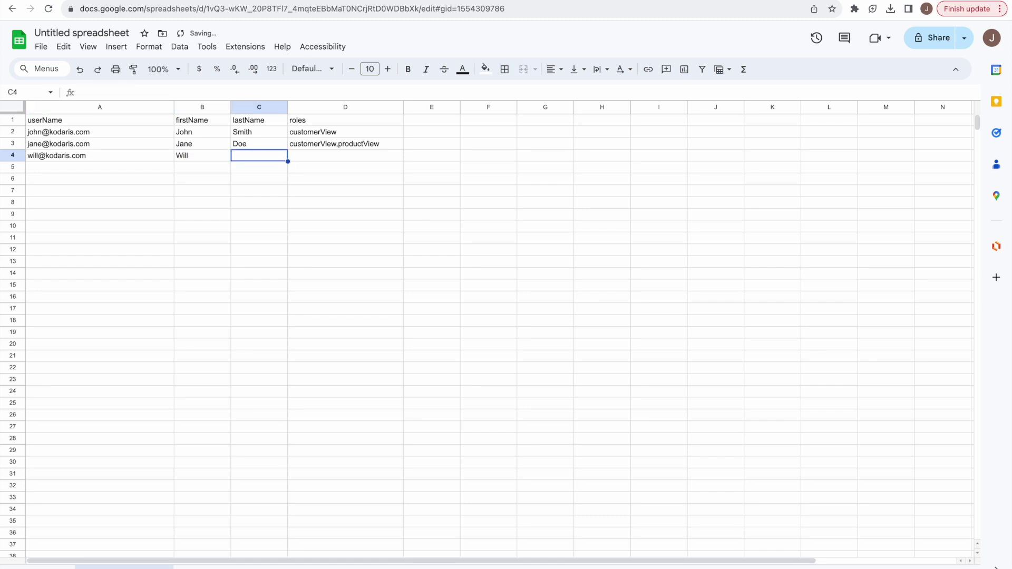
type("Smith")
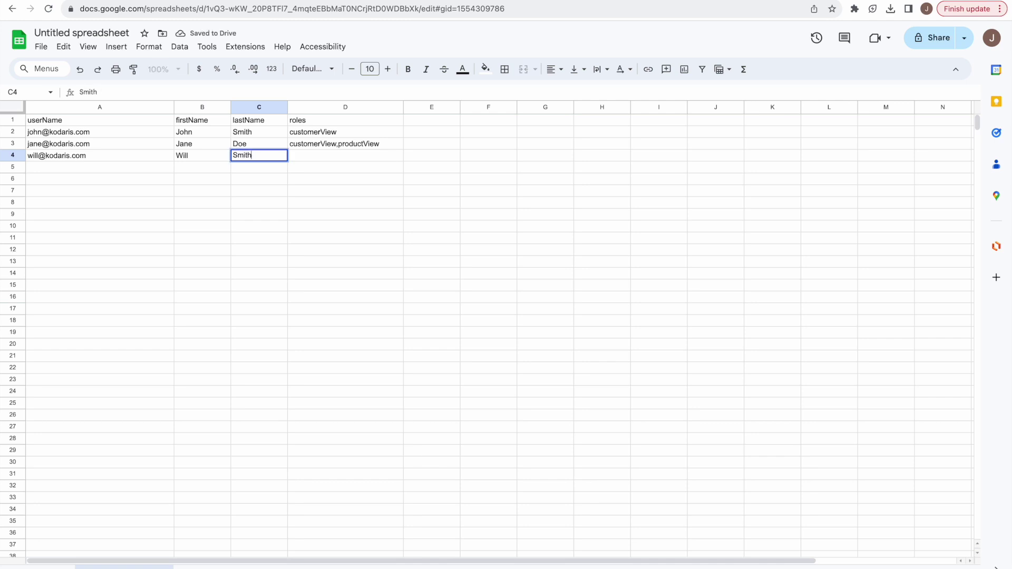
key("Tab")
type("acount")
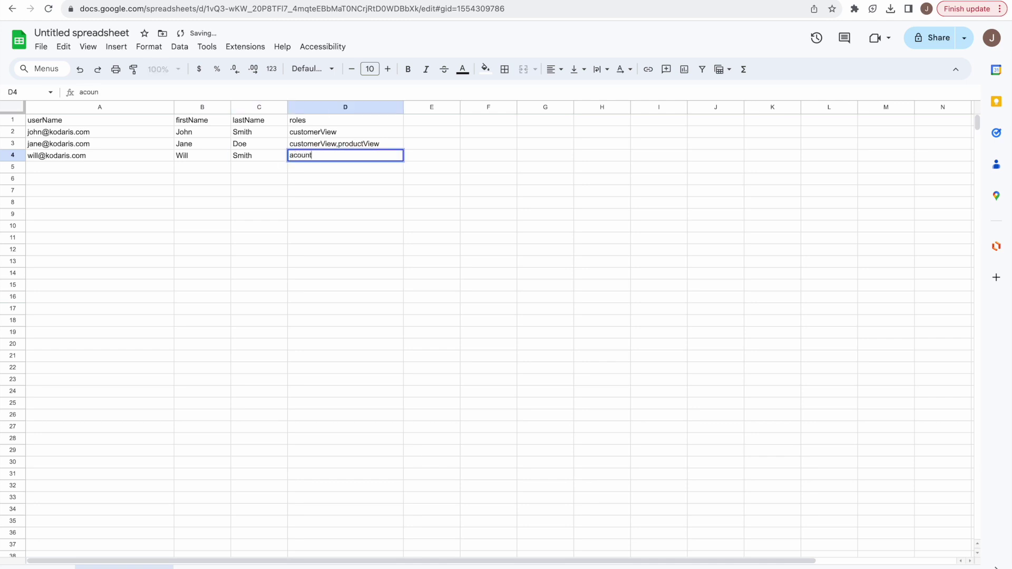
type("ant")
left_click(447, 136)
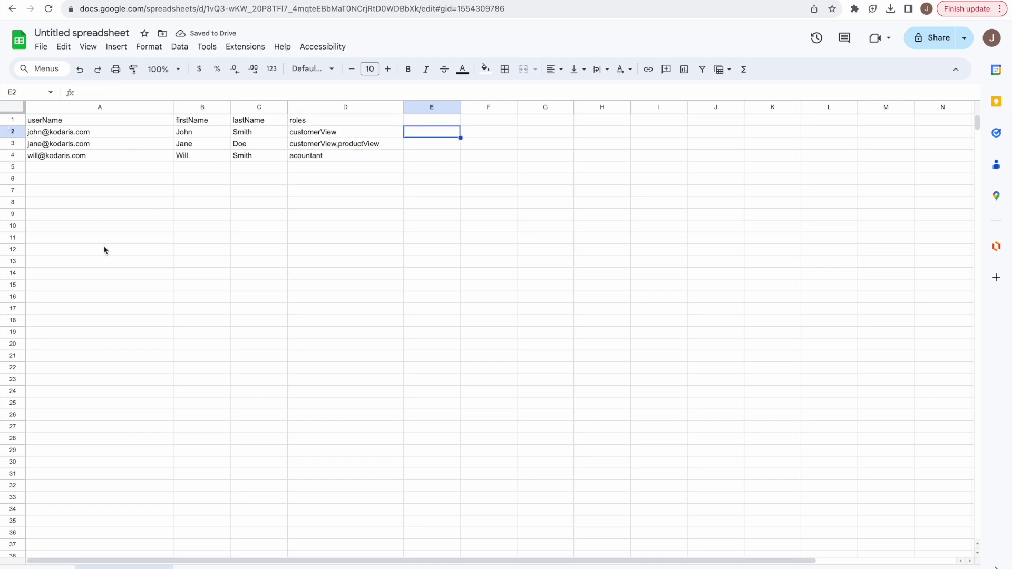
mouse_move(83, 159)
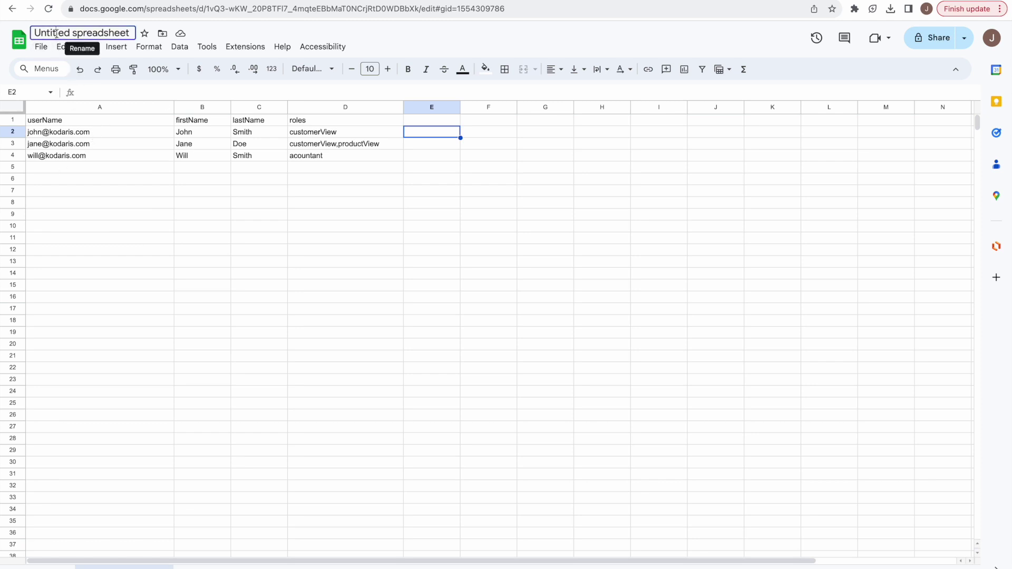
Rename the spreadsheet employee-import and download it as a Comma Separated Values (.csv) file.
left_click(56, 34)
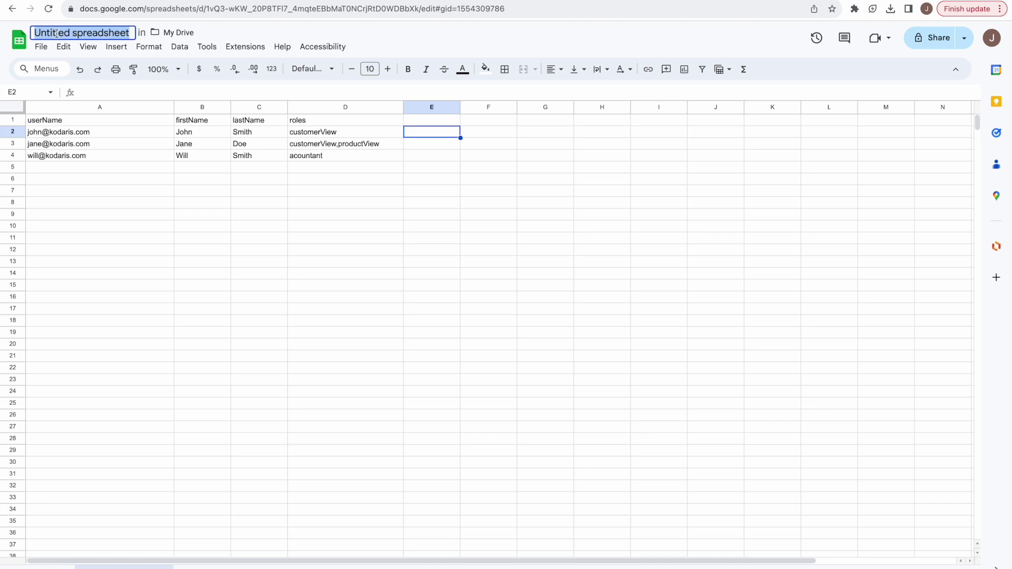
type("e")
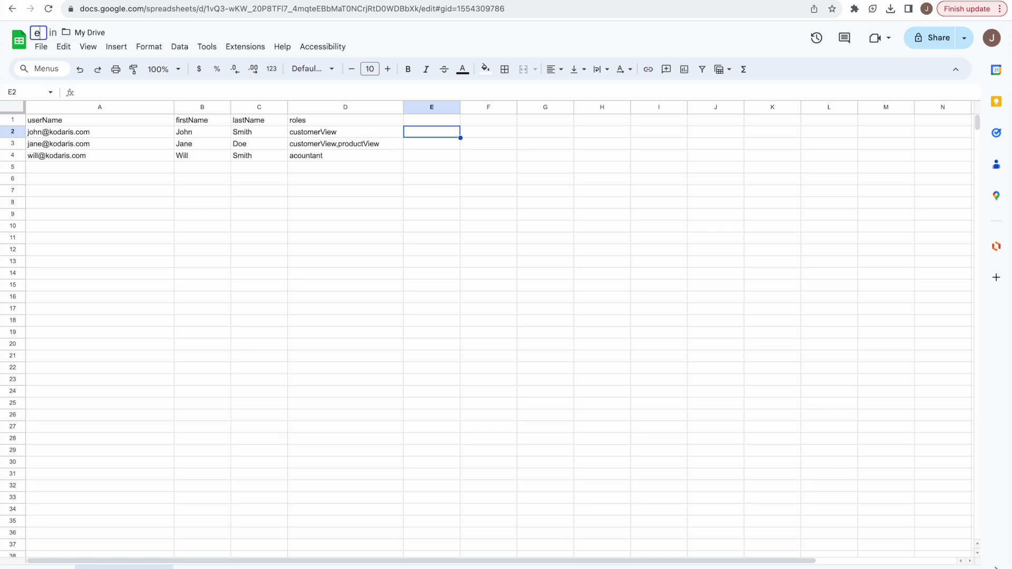
type("mployee-import")
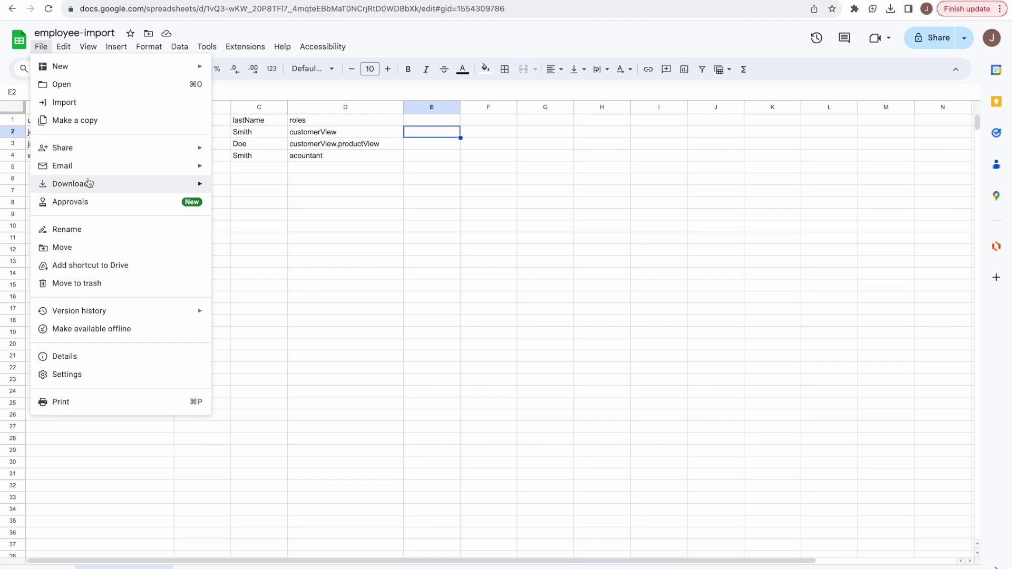
mouse_move(89, 183)
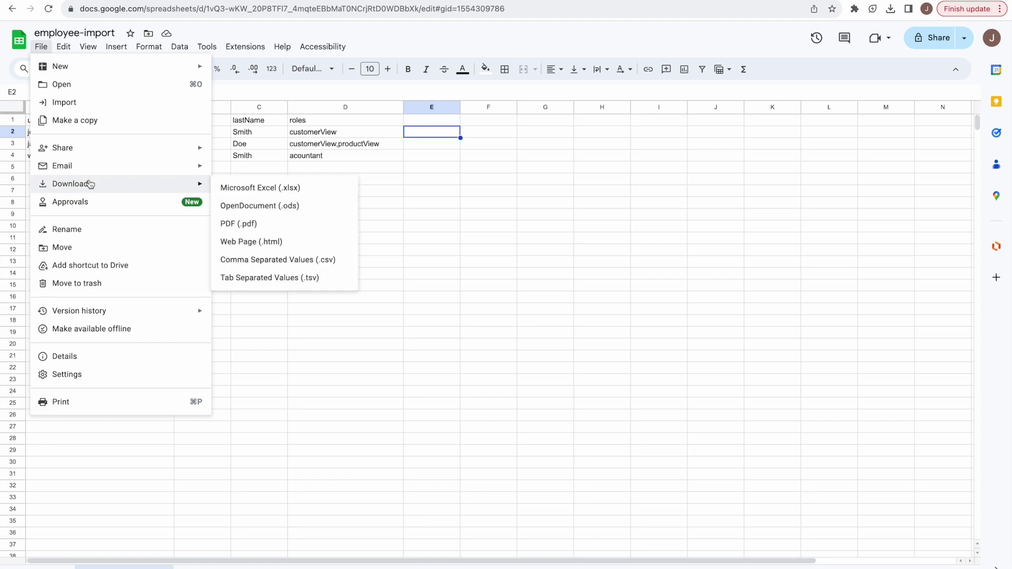
left_click(262, 259)
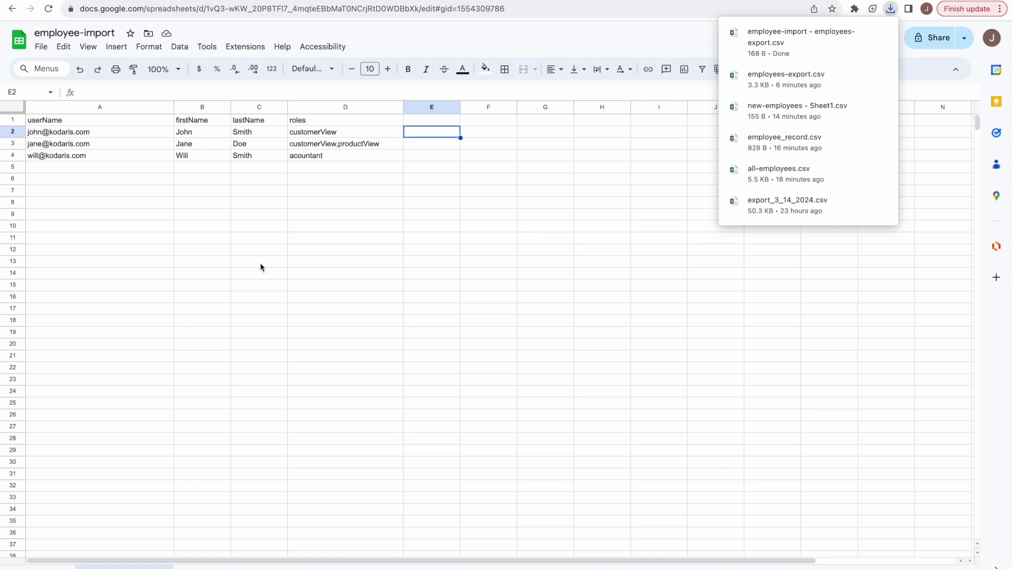
key("ctrl+Tab")
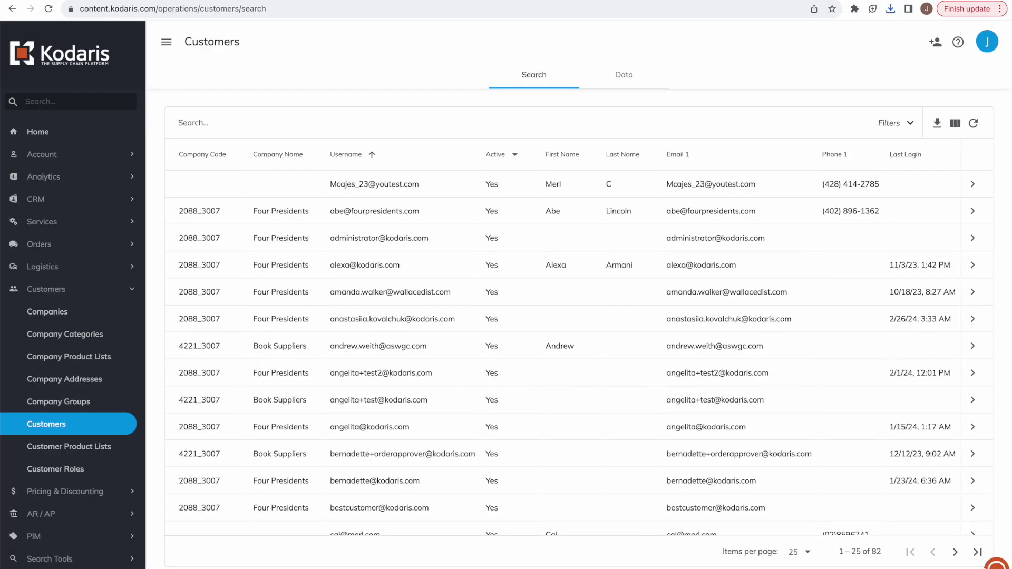
Return to the Employees data grid and show the File > Import choices (Create & Update, Create Only, Update Only).
key("ctrl+Tab")
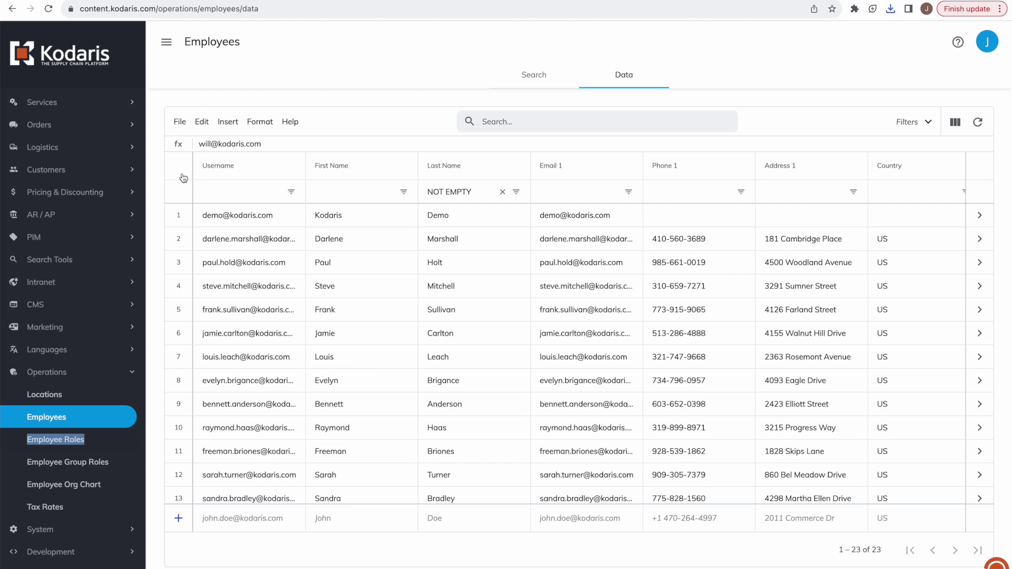
left_click(180, 124)
mouse_move(215, 187)
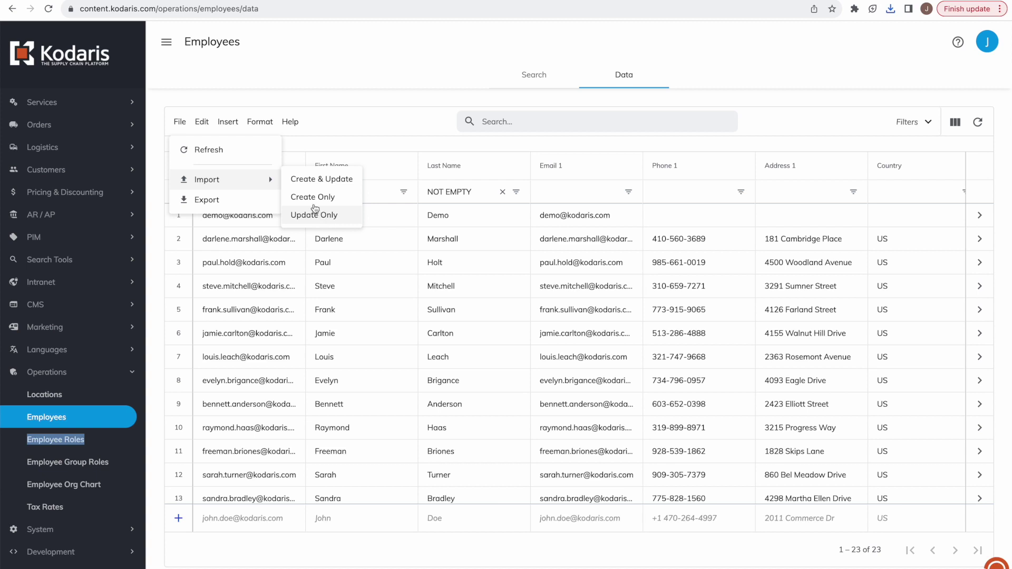
Import the downloaded CSV as Create Only, growing the Employees grid from 23 to 26 records.
left_click(313, 197)
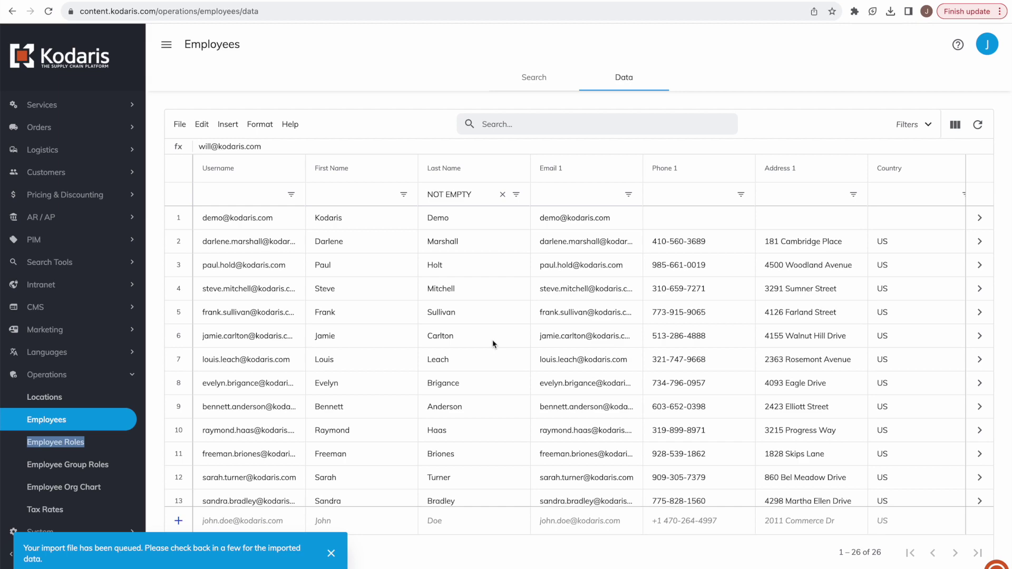
Check the Roles of the new employees in rows 24 and 25, confirming customerView and productView.
scroll(476, 336, "down", 6)
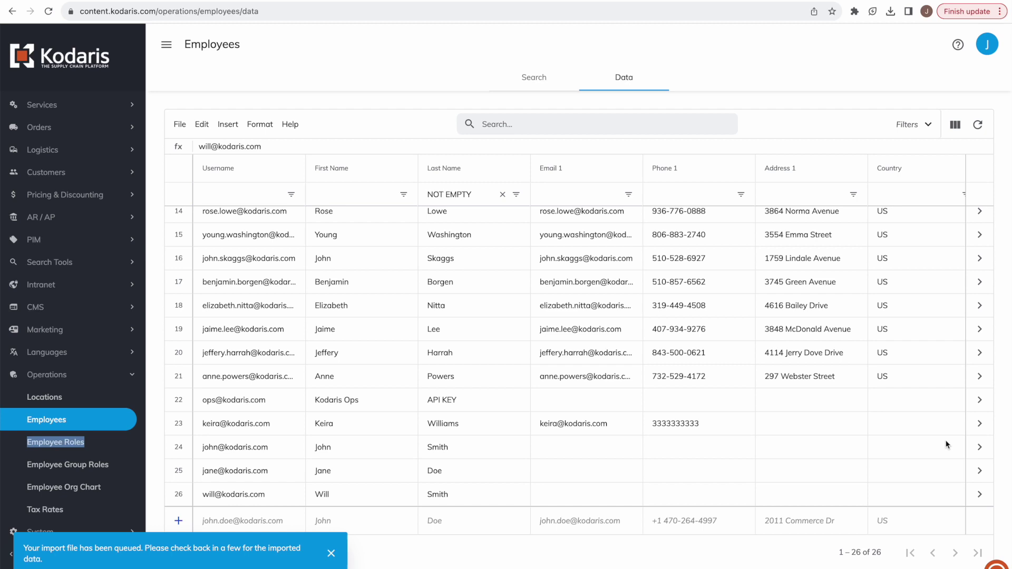
left_click(979, 447)
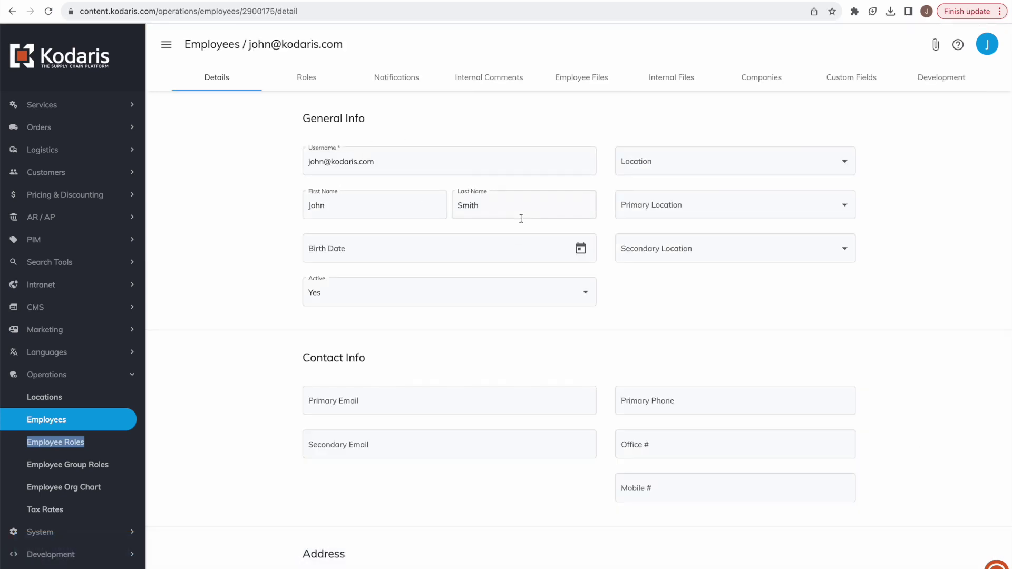
left_click(311, 82)
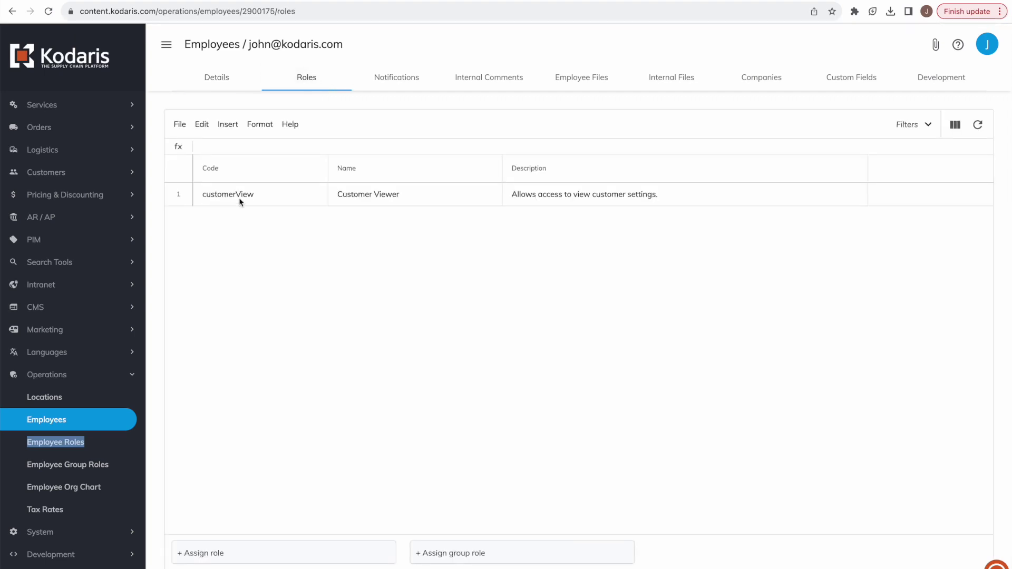
left_click(218, 49)
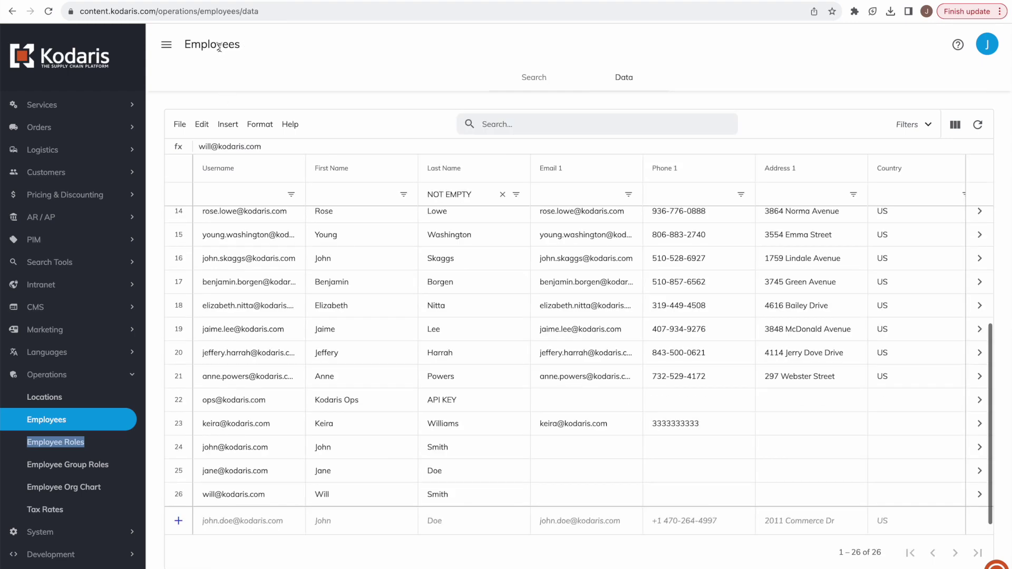
left_click(979, 471)
left_click(292, 81)
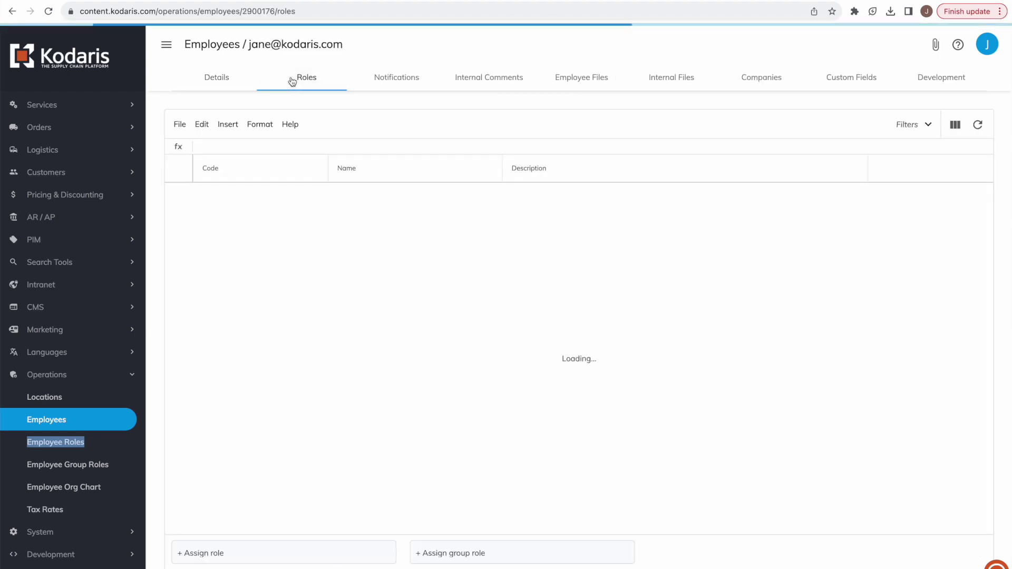